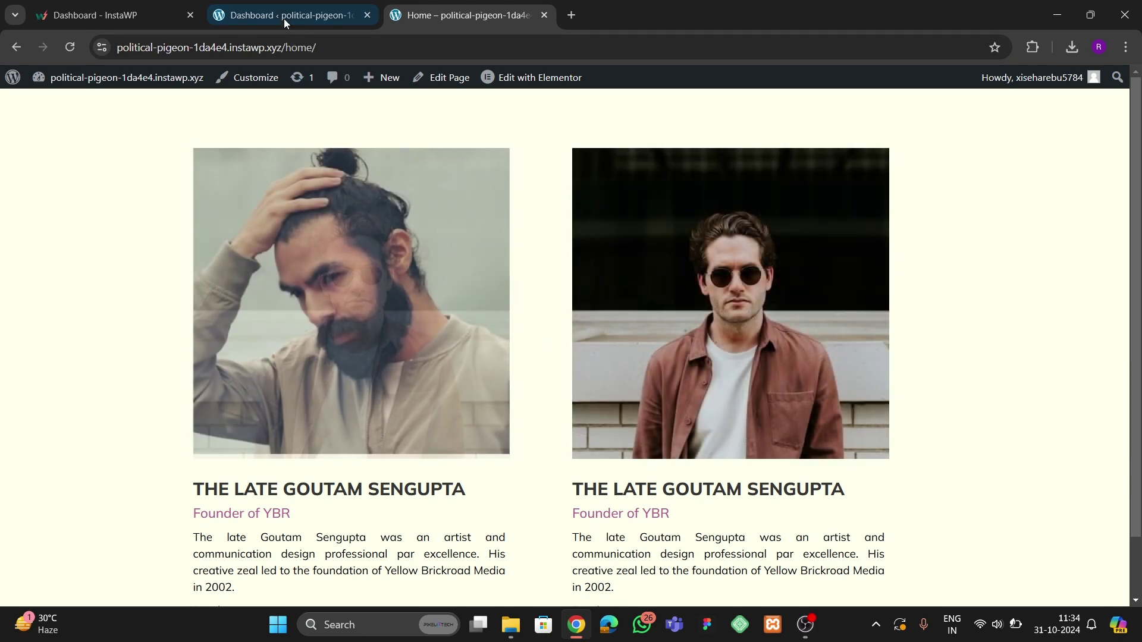
- Return from the home page preview to the 'Dashboard ‹ political-pigeon' admin tab
left_click(284, 15)
- Check the Media Library, then open the testing page with Elementor in a new tab
mouse_move(41, 226)
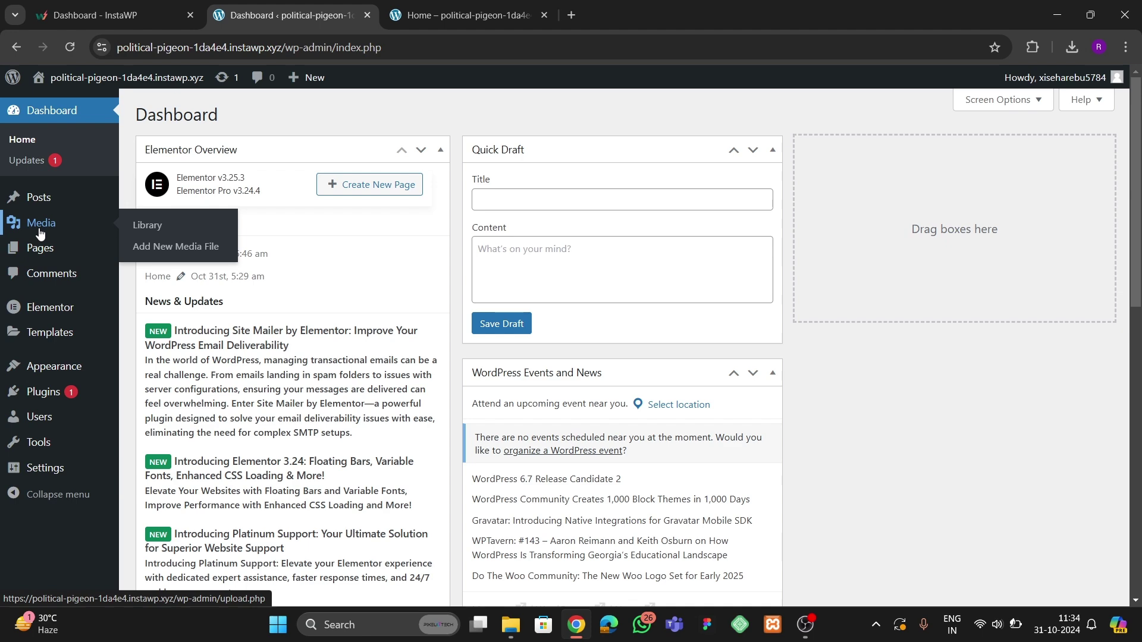
left_click(136, 230)
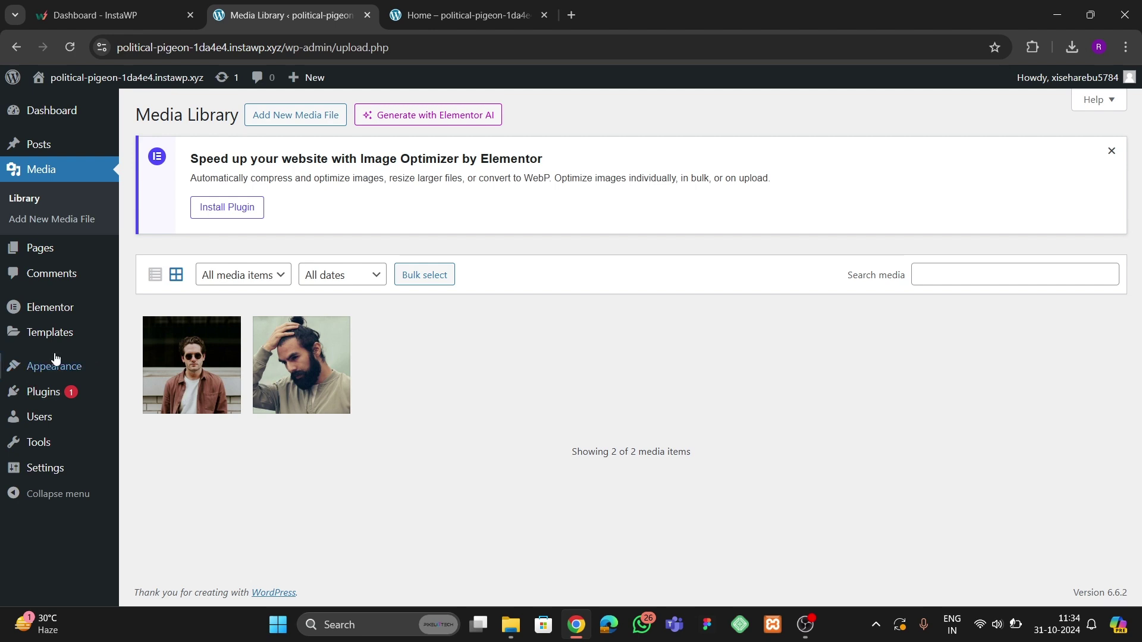
mouse_move(43, 384)
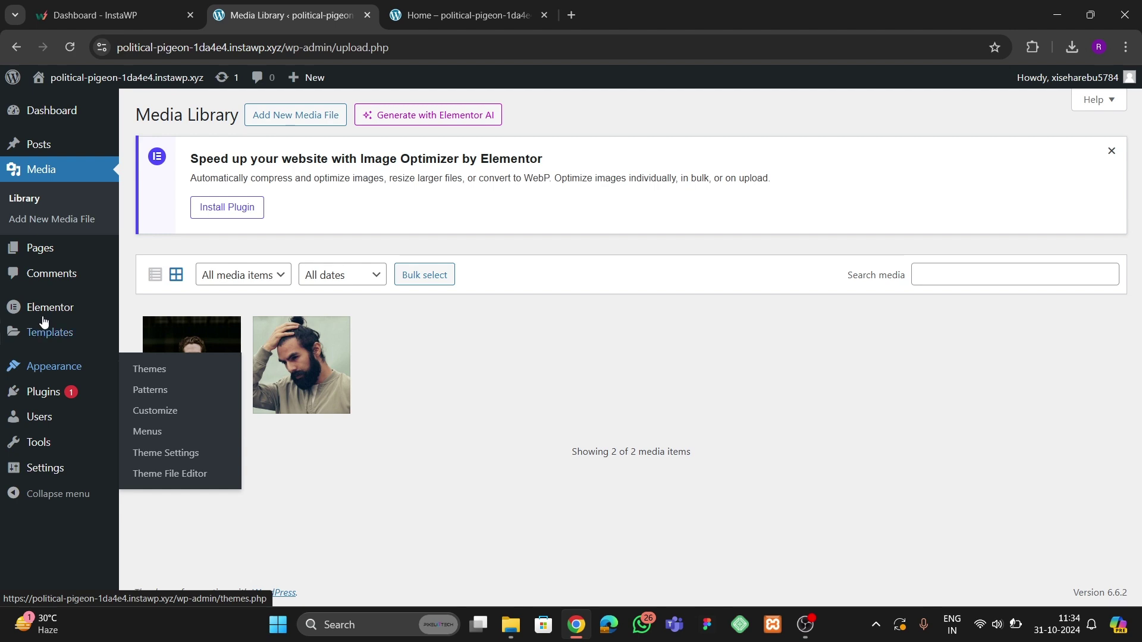
mouse_move(24, 251)
left_click(155, 271)
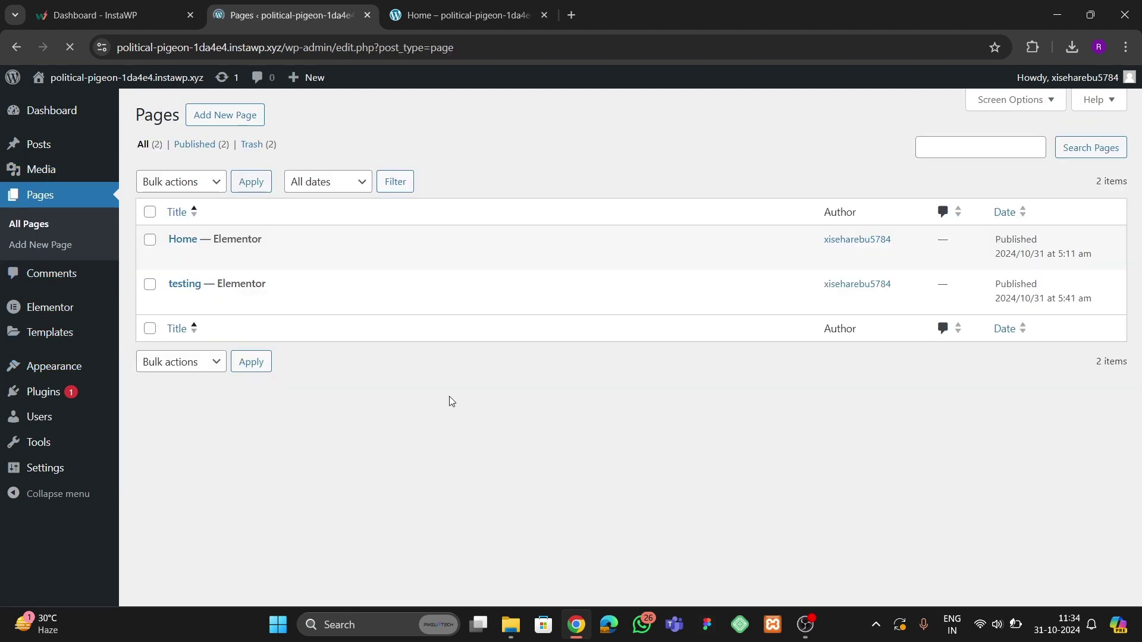
right_click(339, 305)
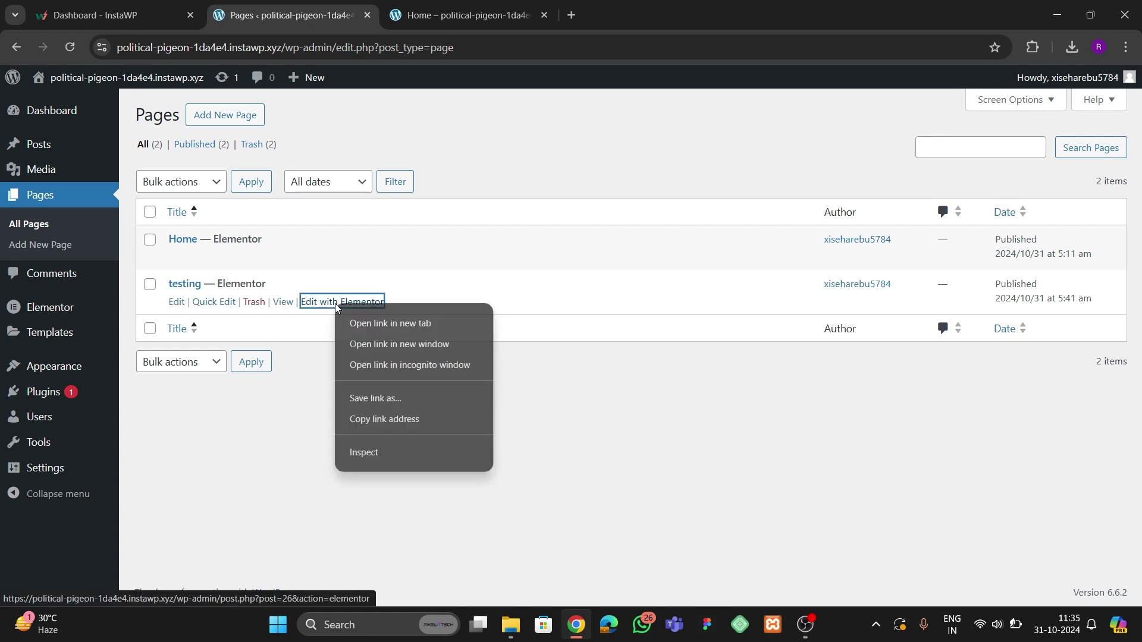
left_click(380, 322)
- Open the published Home page in Elementor too, showing its two-card team grid
left_click(464, 15)
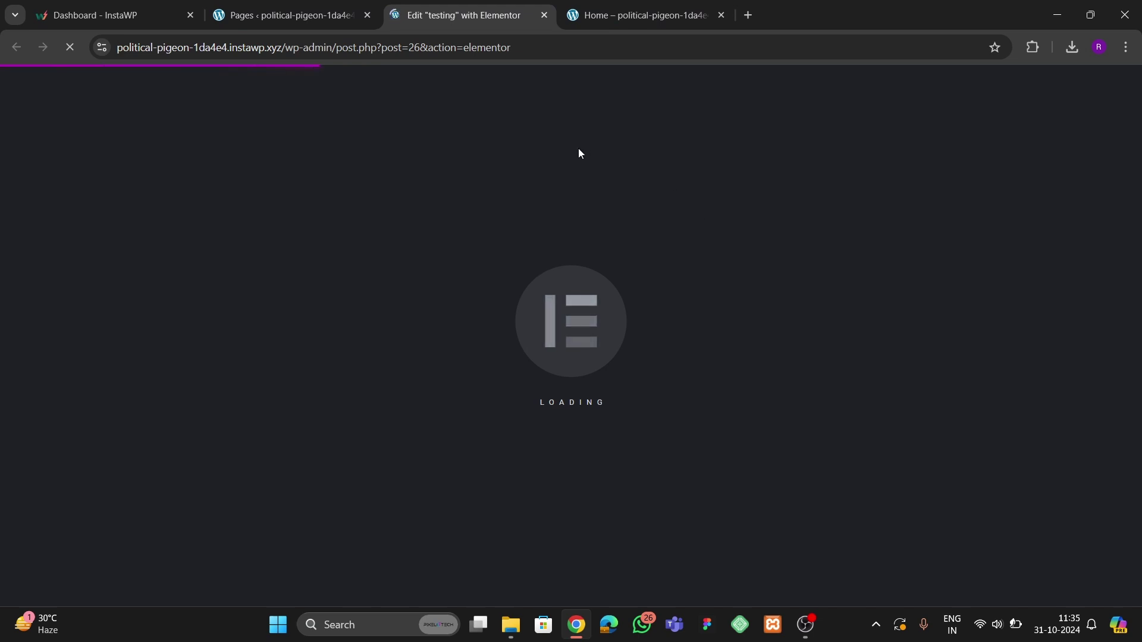
left_click(671, 8)
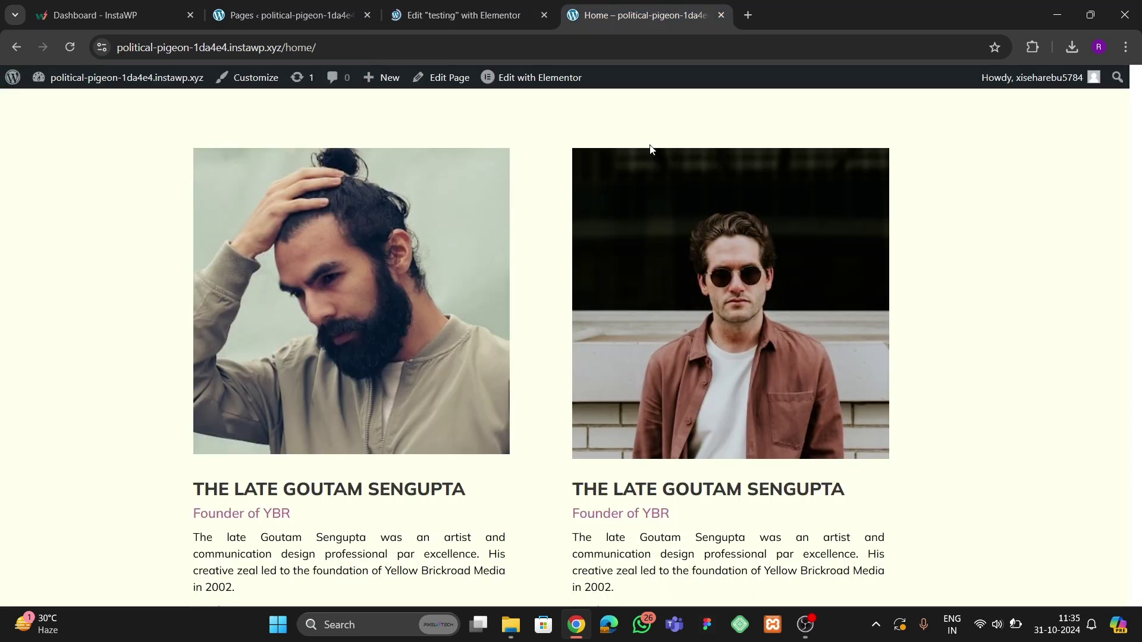
left_click(533, 78)
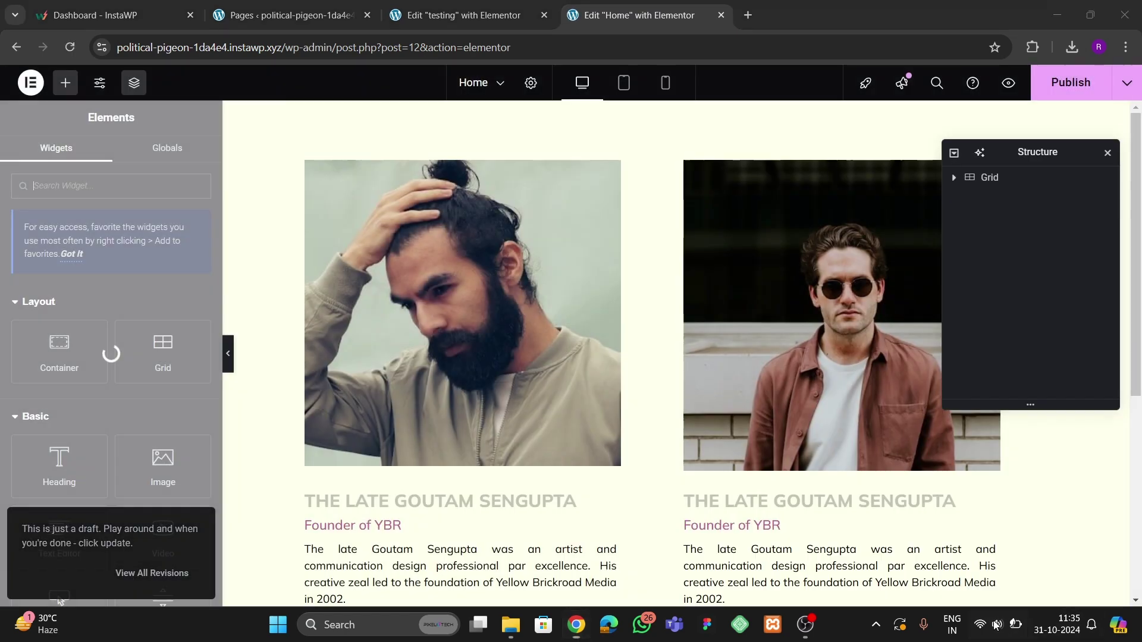
left_click(1017, 636)
left_click(876, 624)
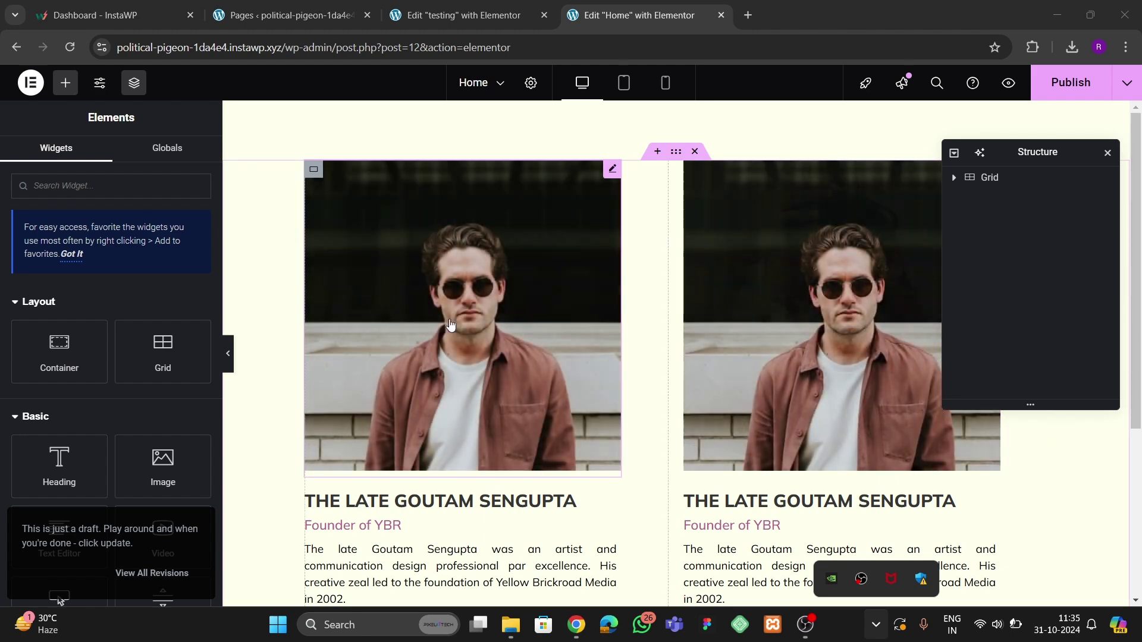
- Replace the testing page's empty container with a one-column flexbox container 1000 px wide
left_click(530, 24)
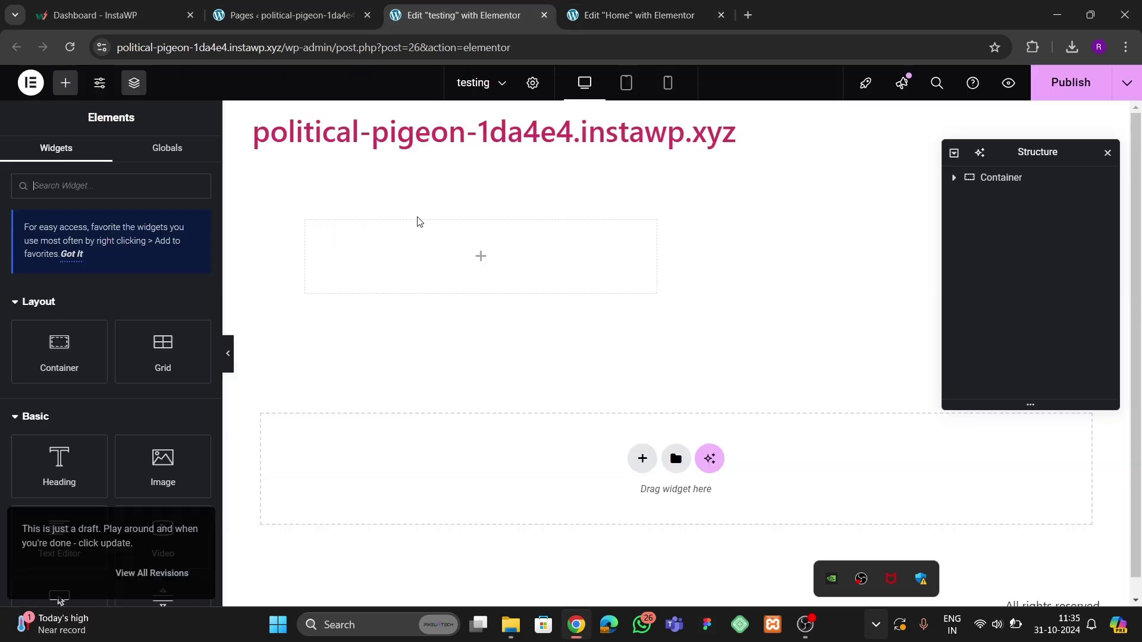
left_click(695, 151)
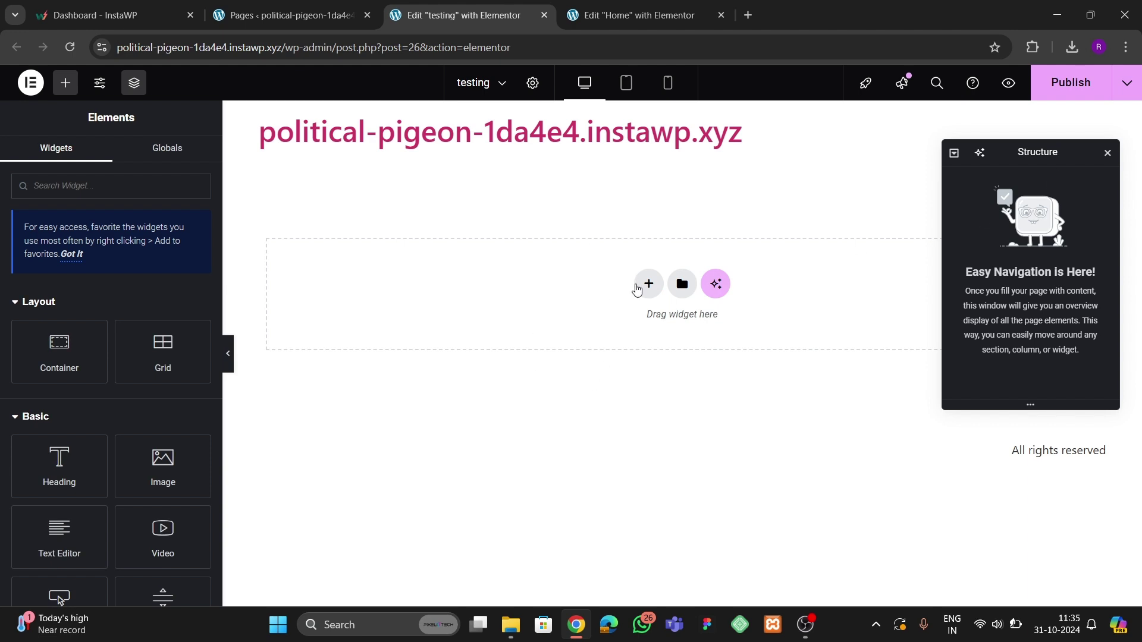
left_click(648, 285)
left_click(637, 333)
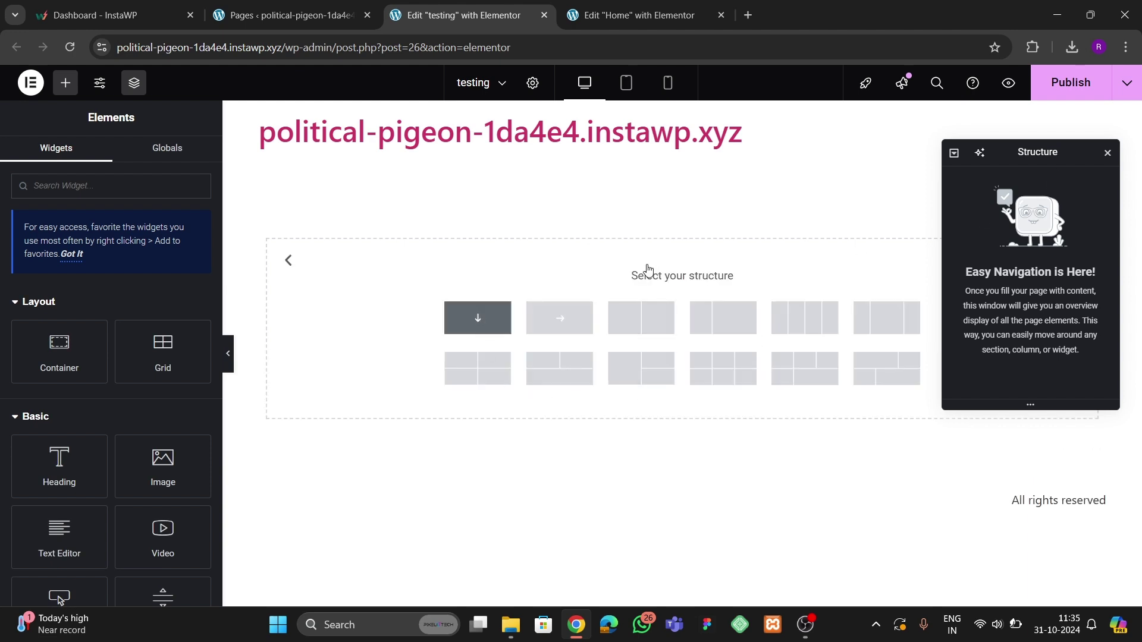
left_click(477, 317)
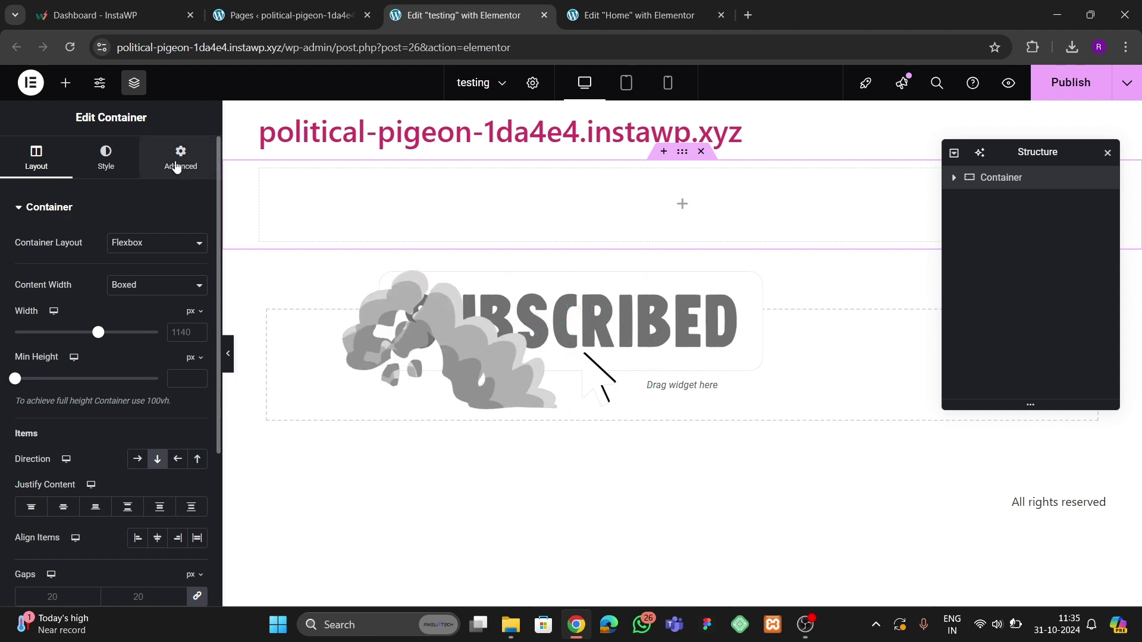
left_click(185, 332)
type("1")
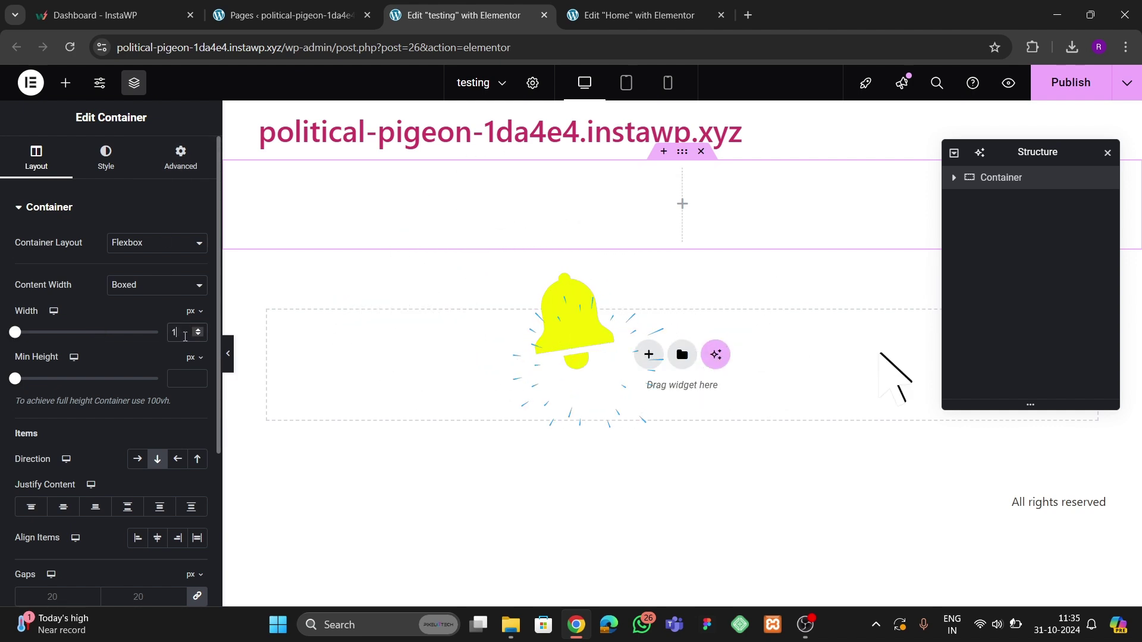
type("000")
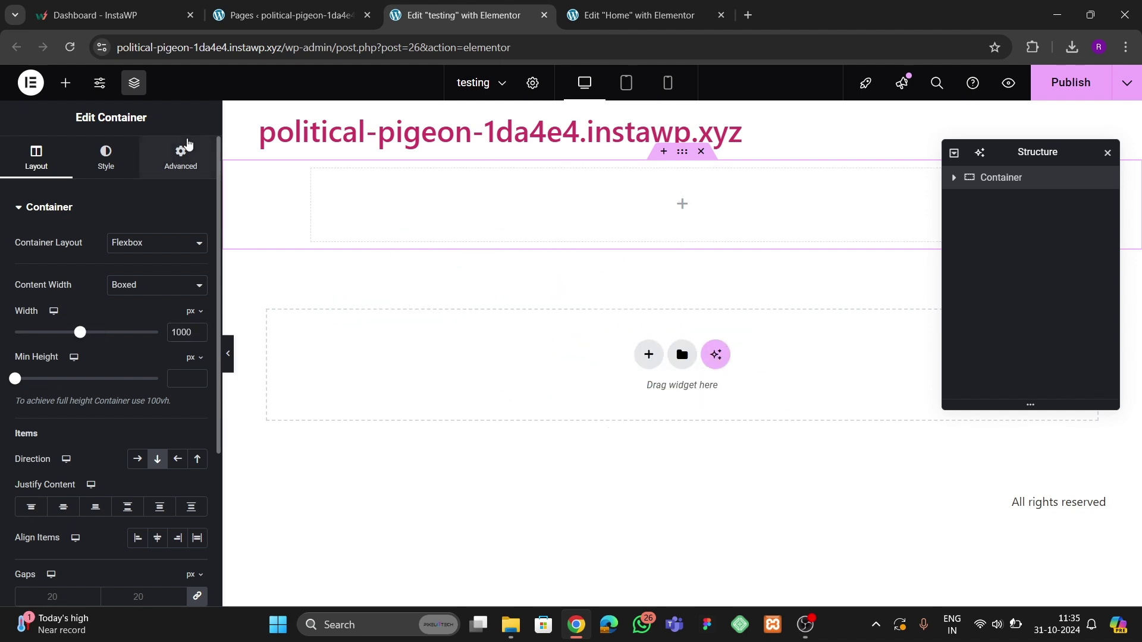
- Zero the container's padding except 80 px top and bottom, comparing against the Home page
left_click(181, 156)
left_click(166, 317)
type("0")
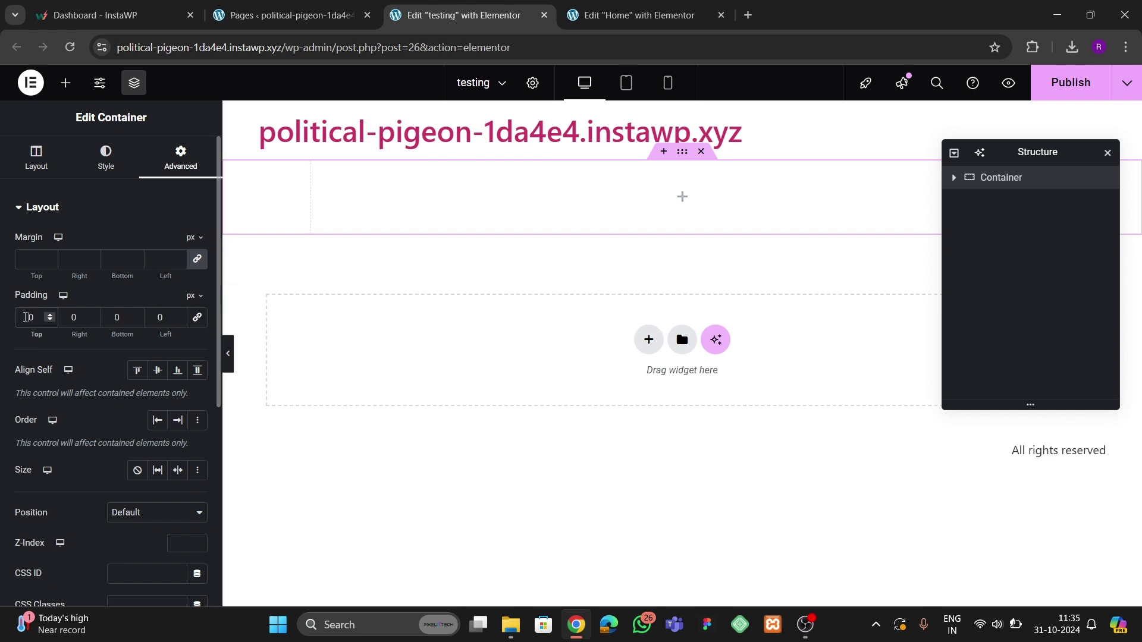
left_click(25, 317)
type("10")
left_click(116, 323)
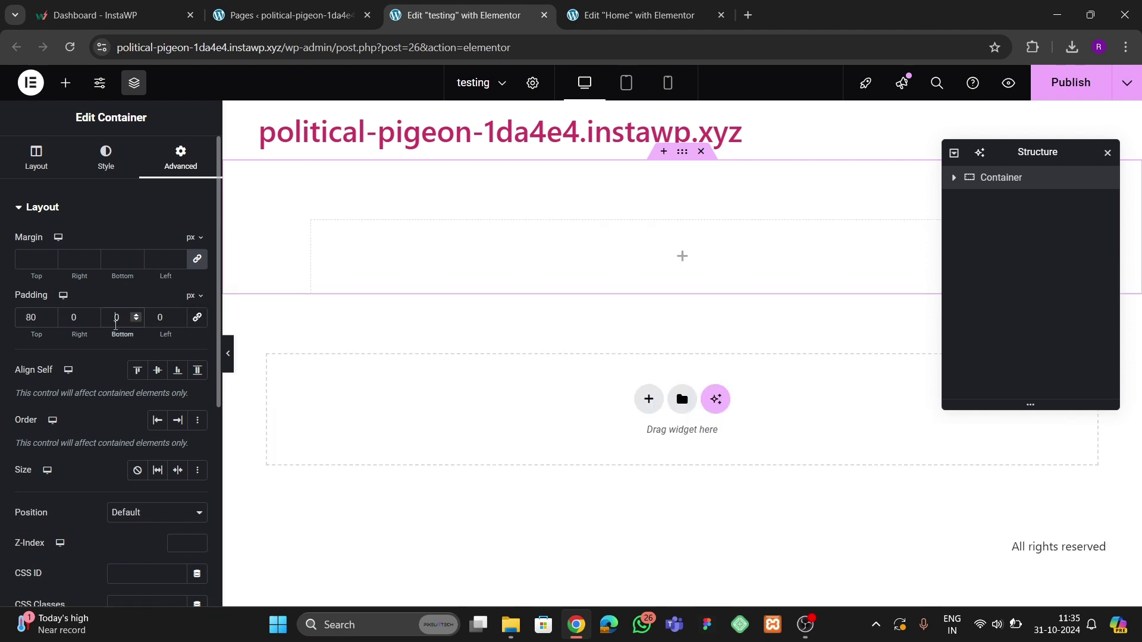
type("8")
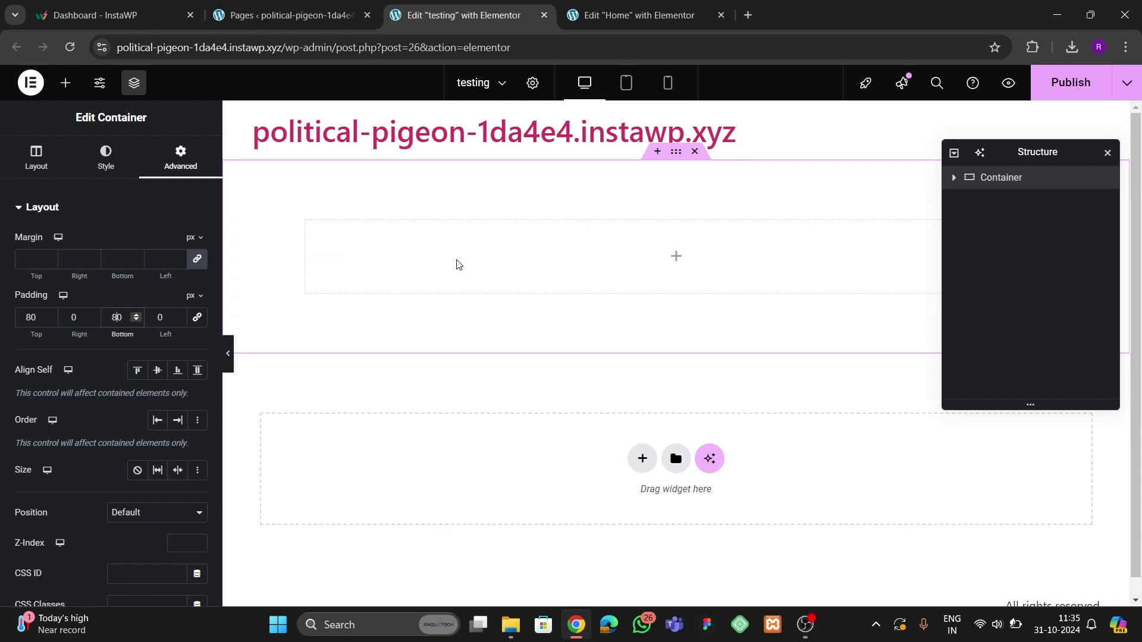
left_click(638, 13)
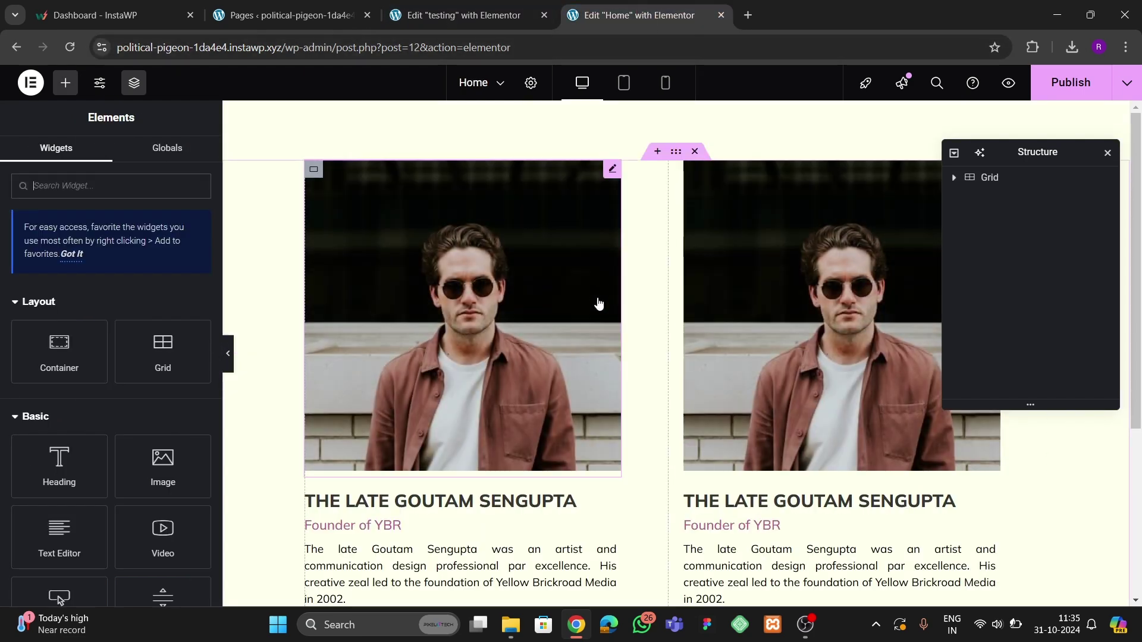
left_click(469, 22)
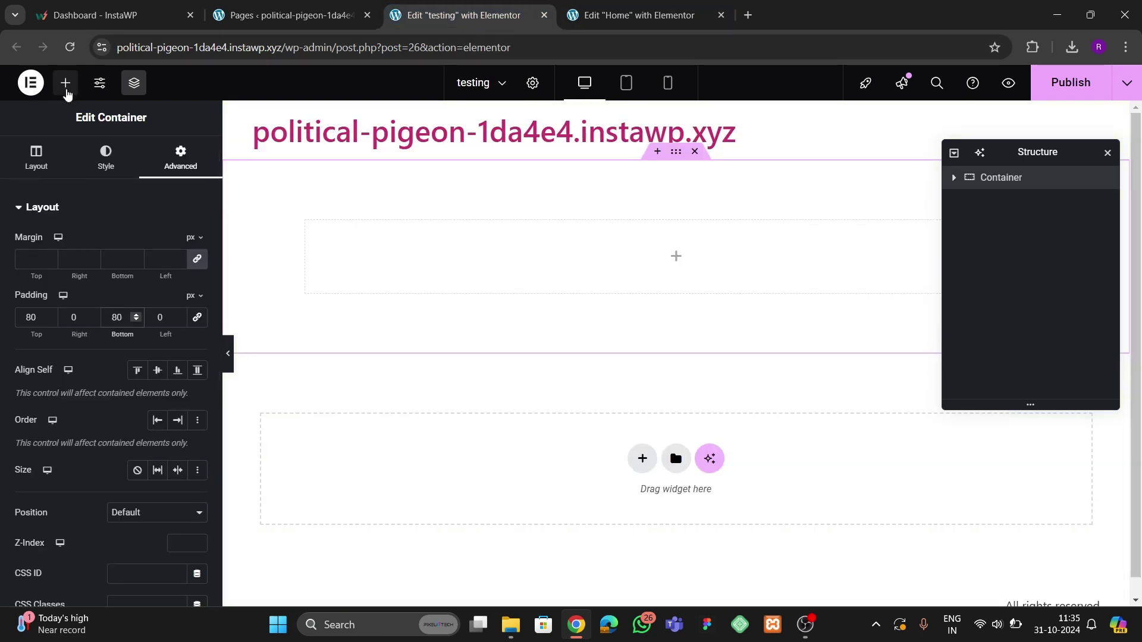
- Search for the Grid widget and drop it into the new container
left_click(66, 83)
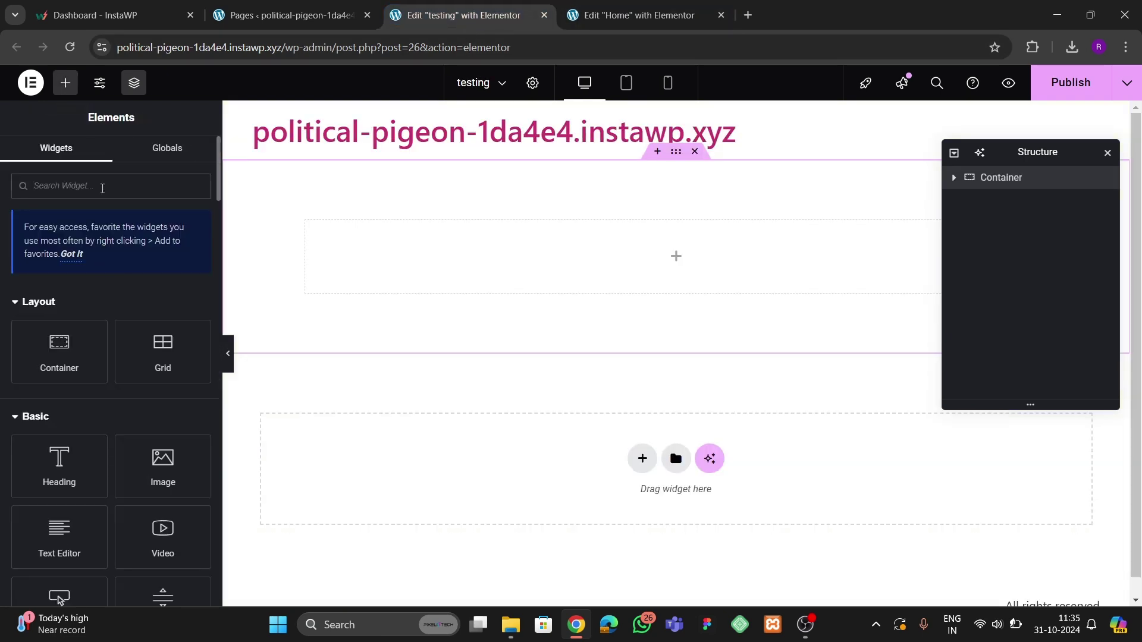
left_click(102, 188)
type("grid")
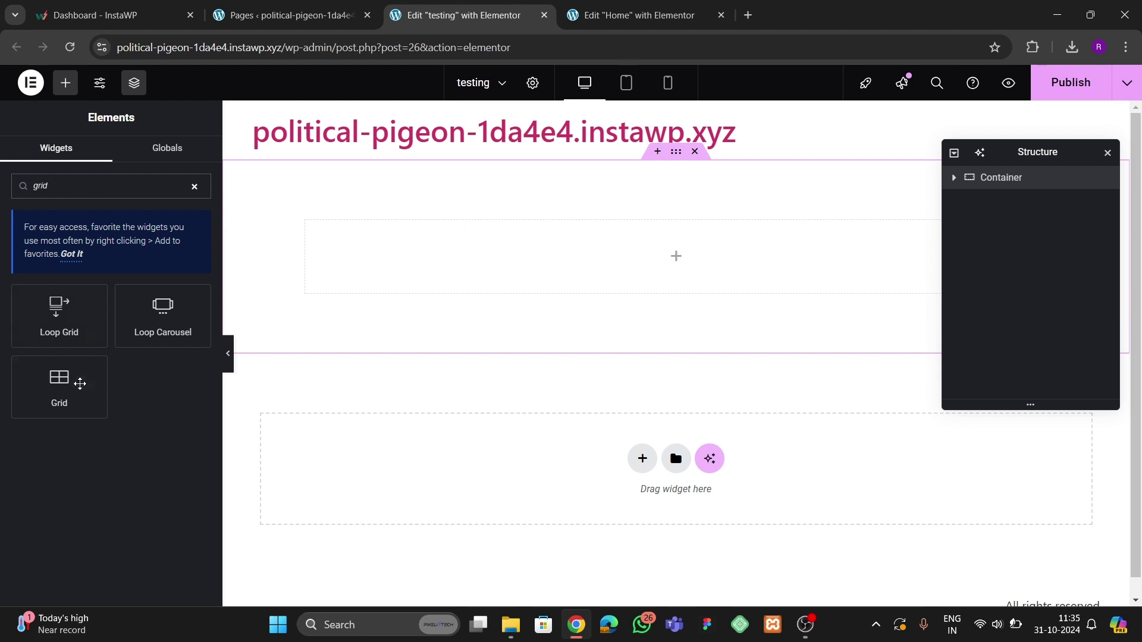
left_click_drag(76, 383, 516, 278)
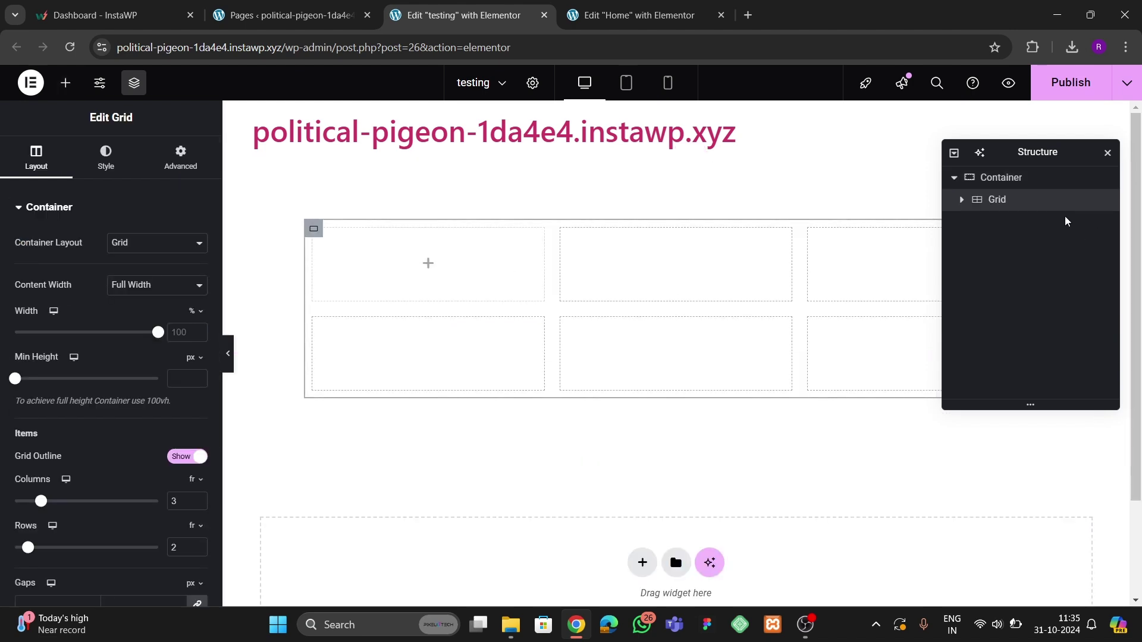
- Make the grid 2 columns by 1 row with 50 px gaps and zero padding, adding a container to cell one
scroll(174, 397, "down", 4)
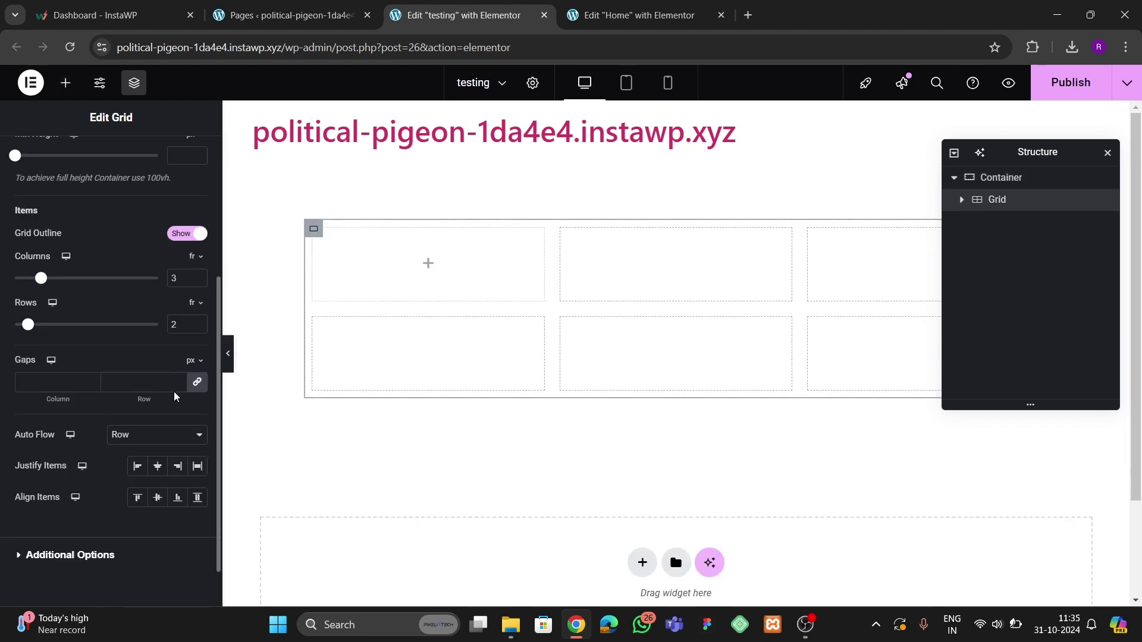
left_click(198, 328)
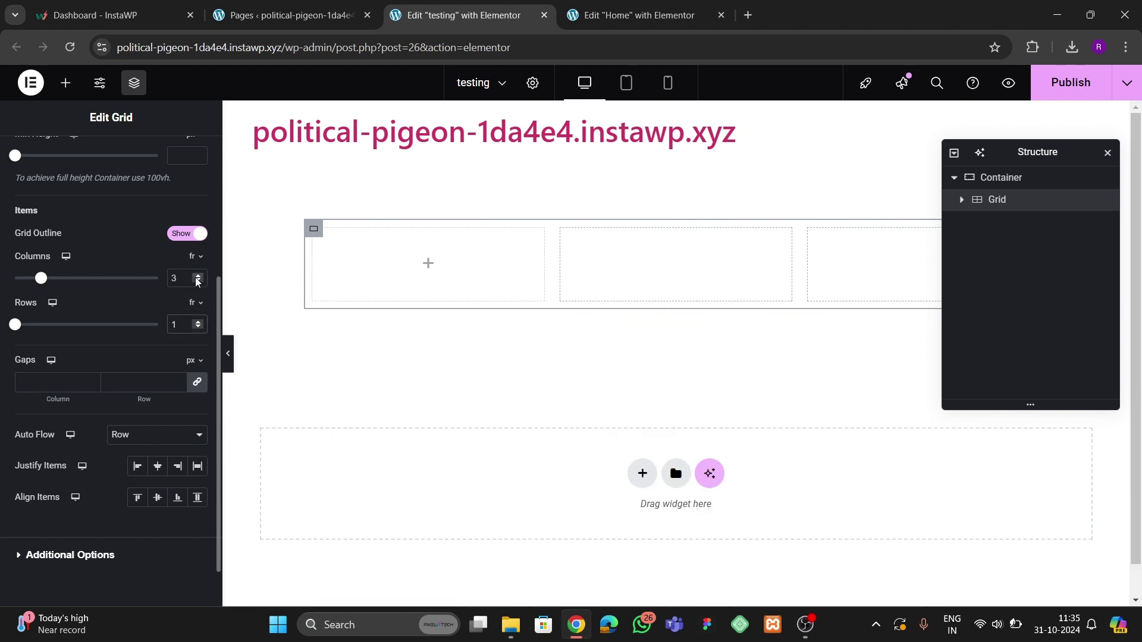
left_click(198, 280)
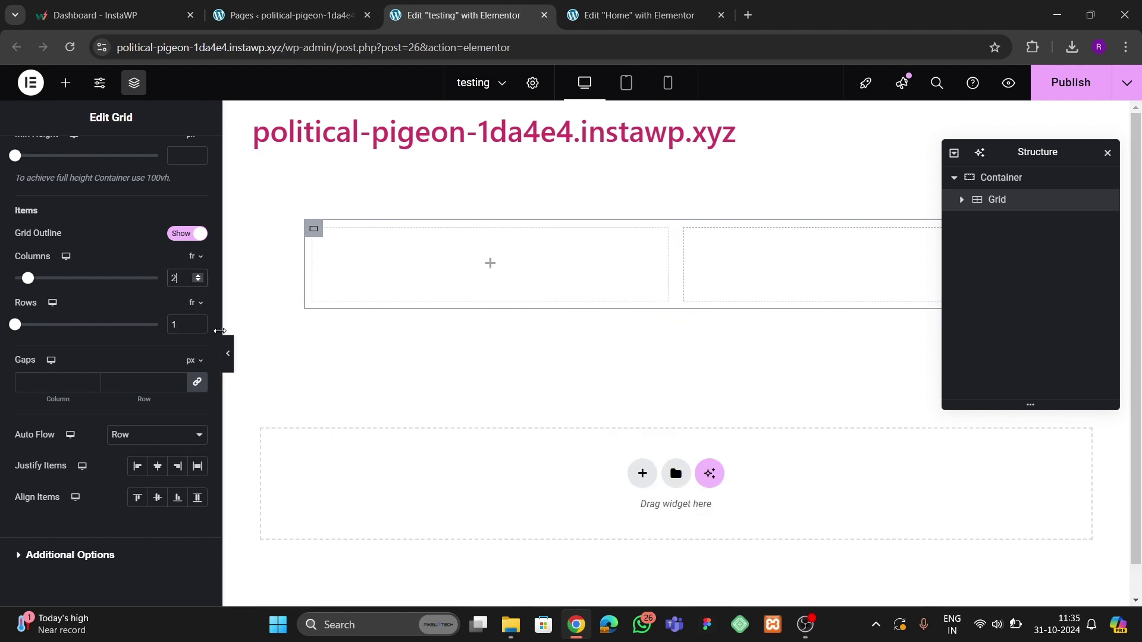
left_click(135, 381)
type("50")
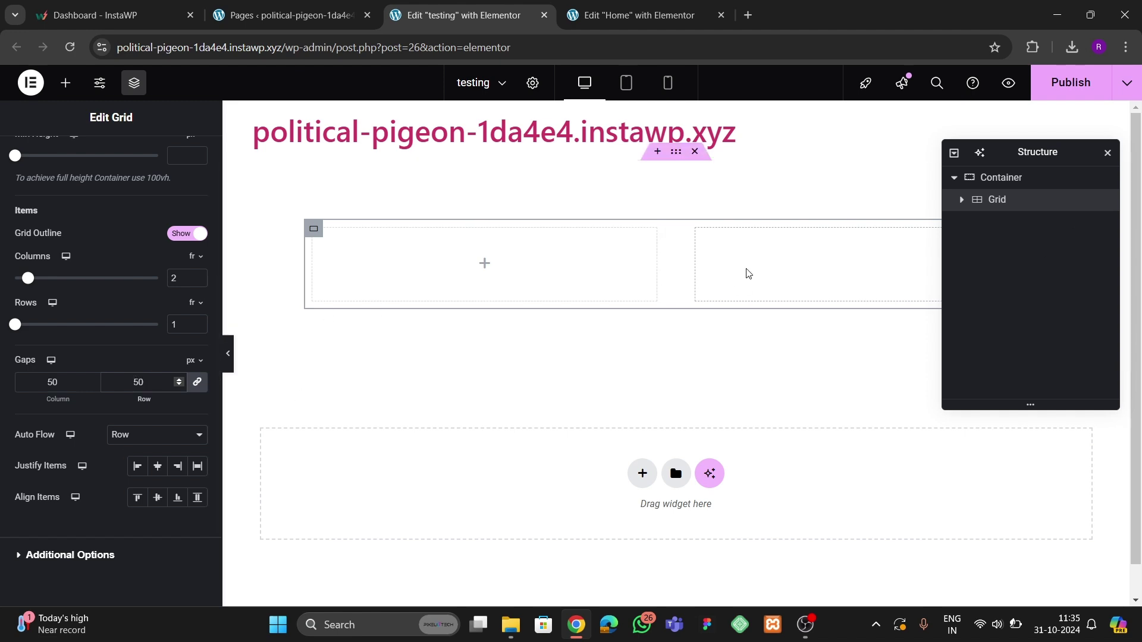
scroll(181, 194, "up", 4)
left_click(180, 158)
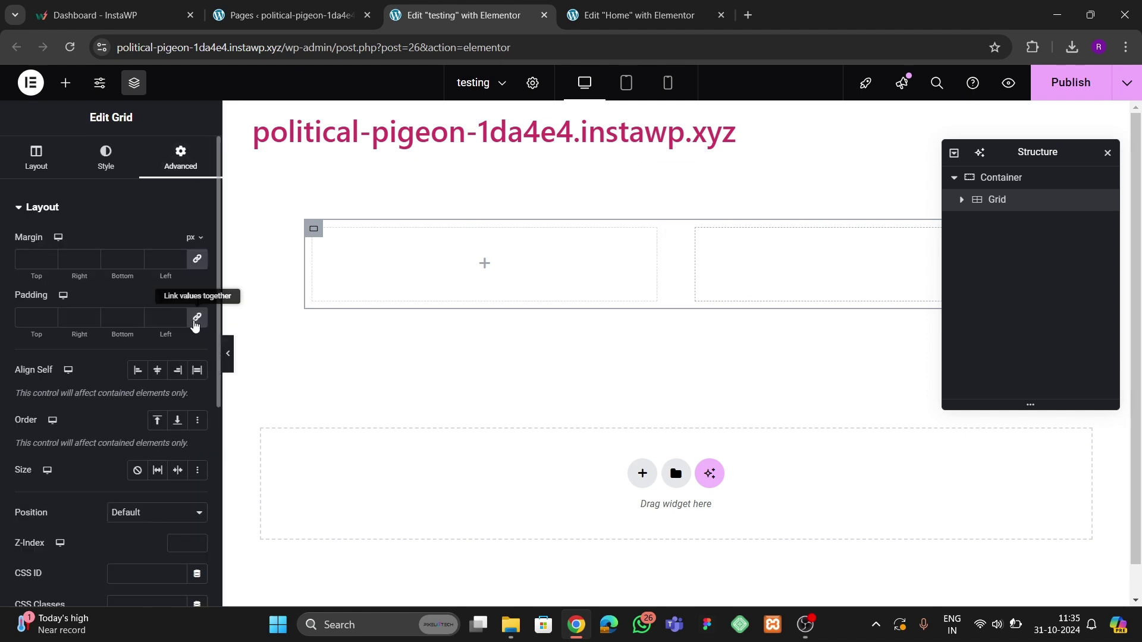
left_click(197, 320)
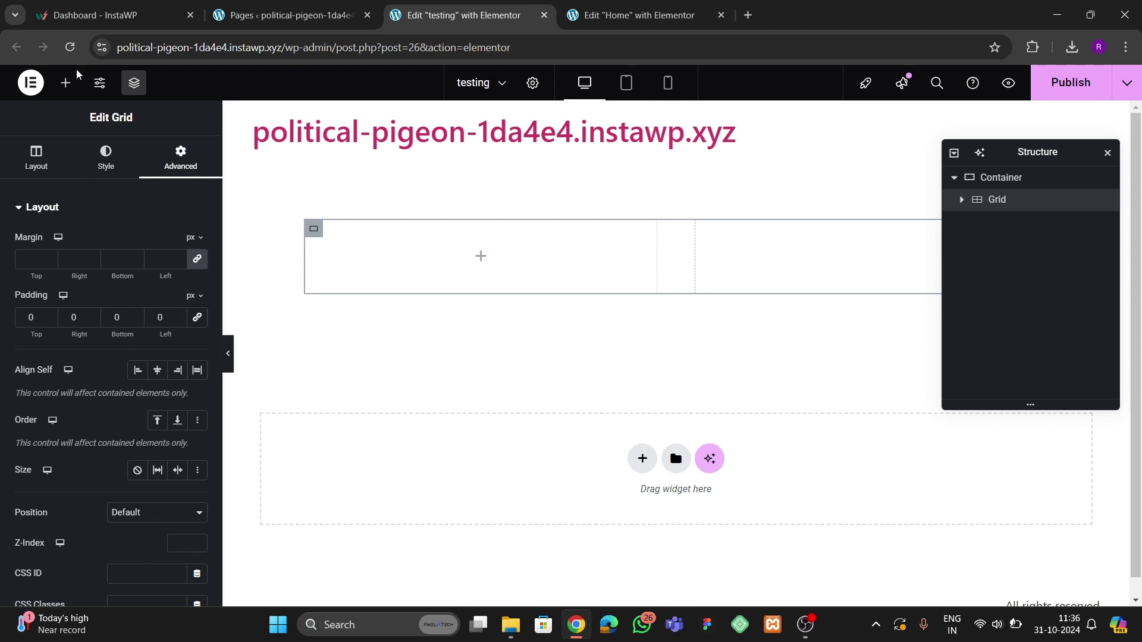
left_click(66, 82)
left_click_drag(103, 378, 483, 300)
- Zero the new container's padding and drop an HTML widget into it
left_click(180, 158)
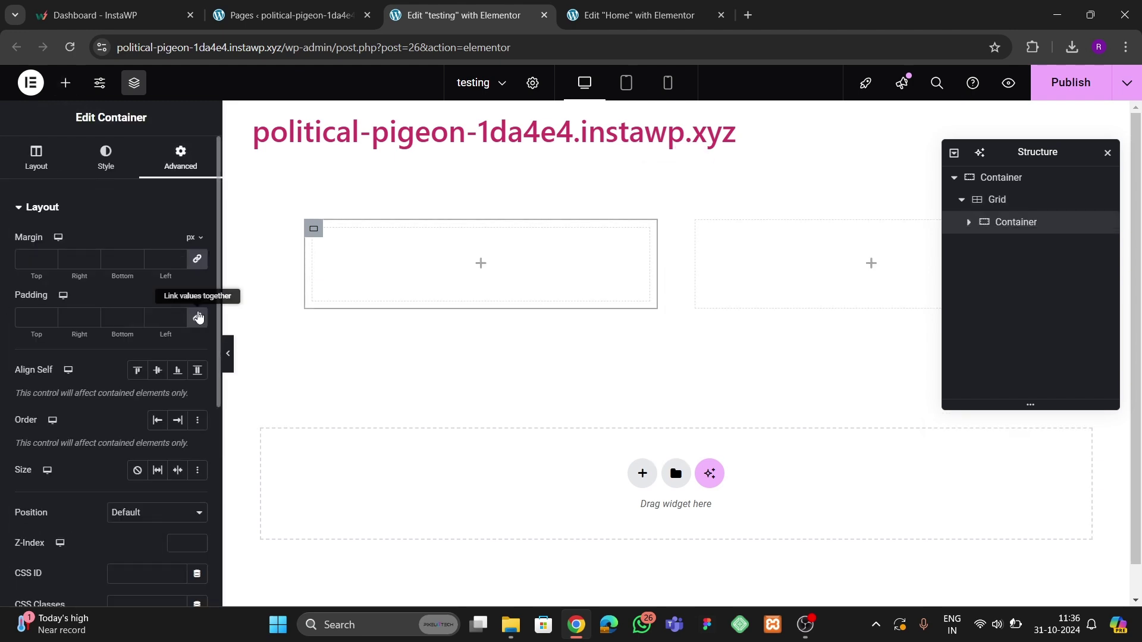
left_click(197, 317)
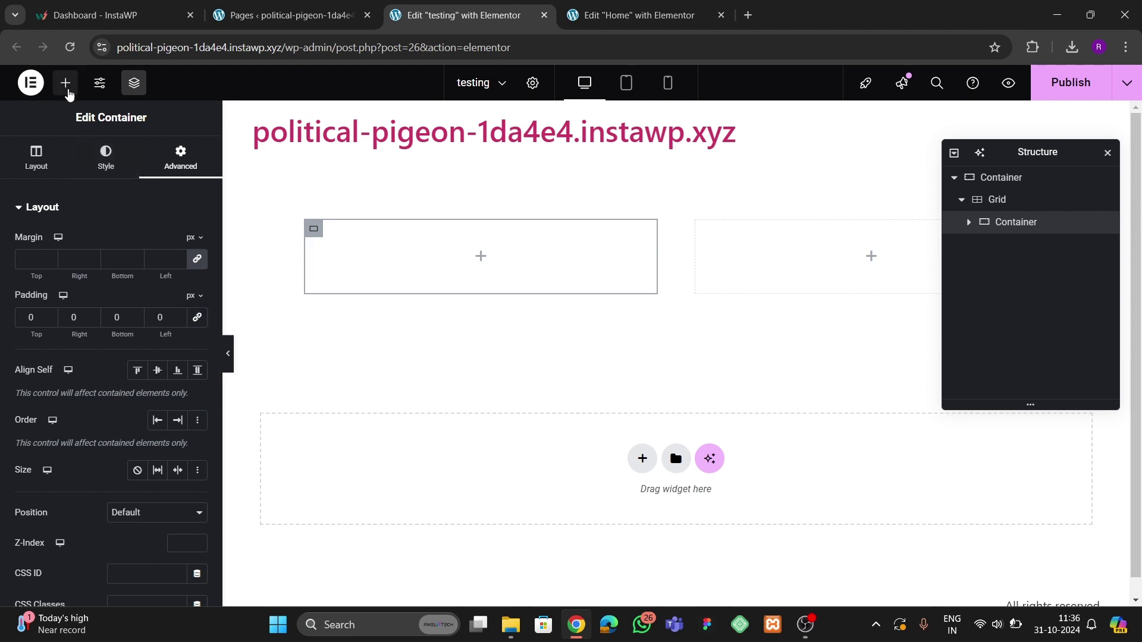
left_click(65, 83)
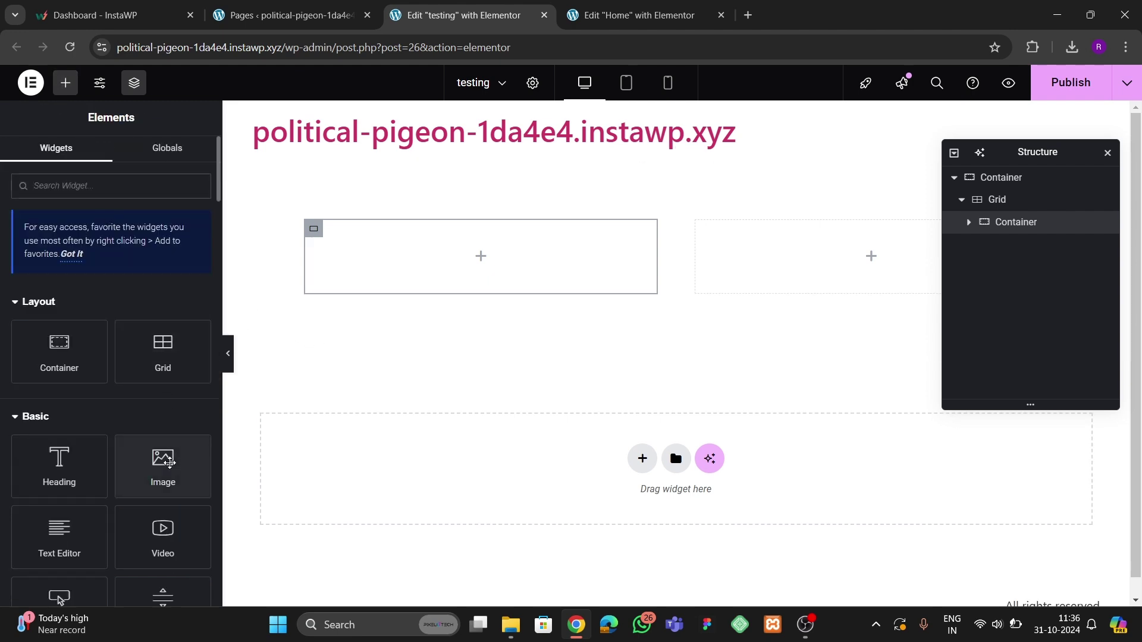
type("html")
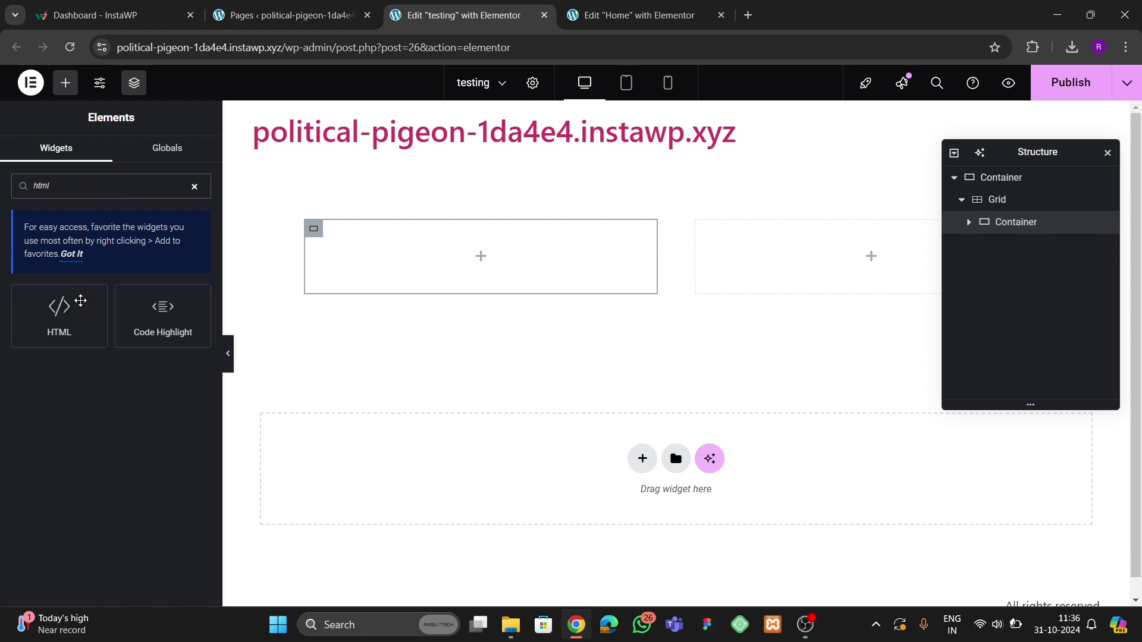
left_click_drag(80, 301, 434, 249)
- Copy the Home page HTML widget's image-hover code and paste it into the new HTML widget
left_click(613, 26)
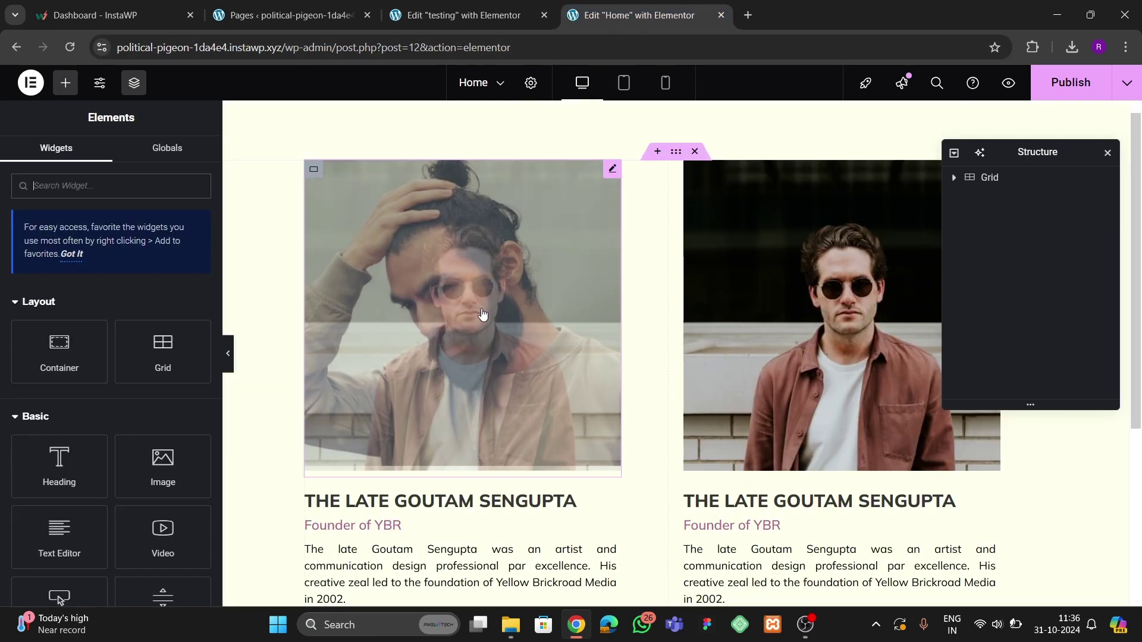
left_click(502, 298)
left_click(164, 367)
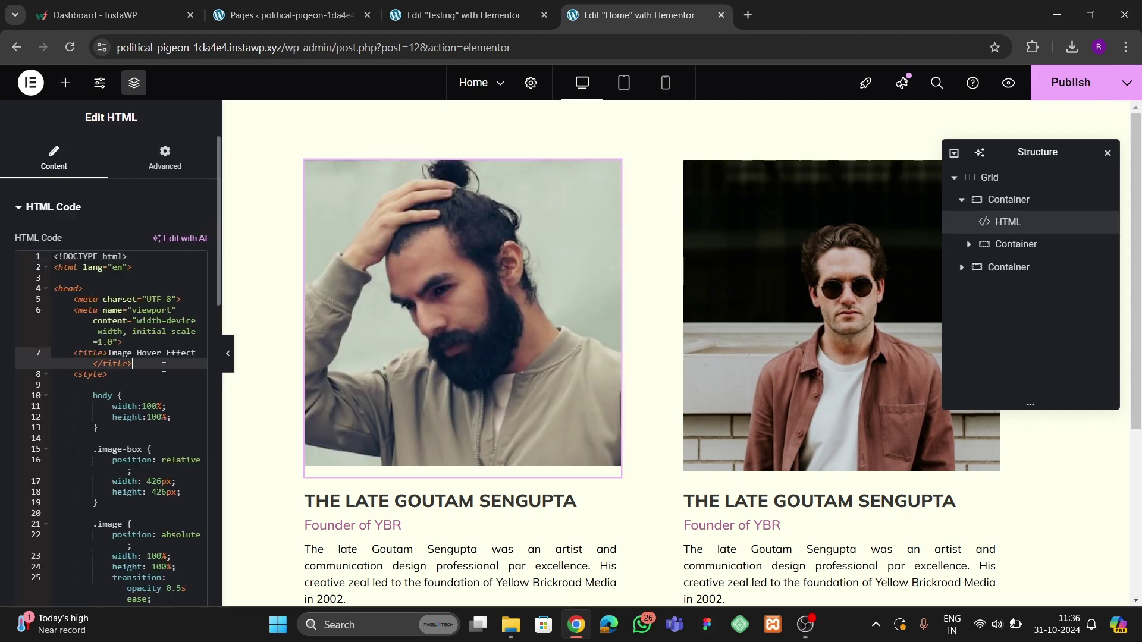
key("ctrl+a")
key("ctrl+c")
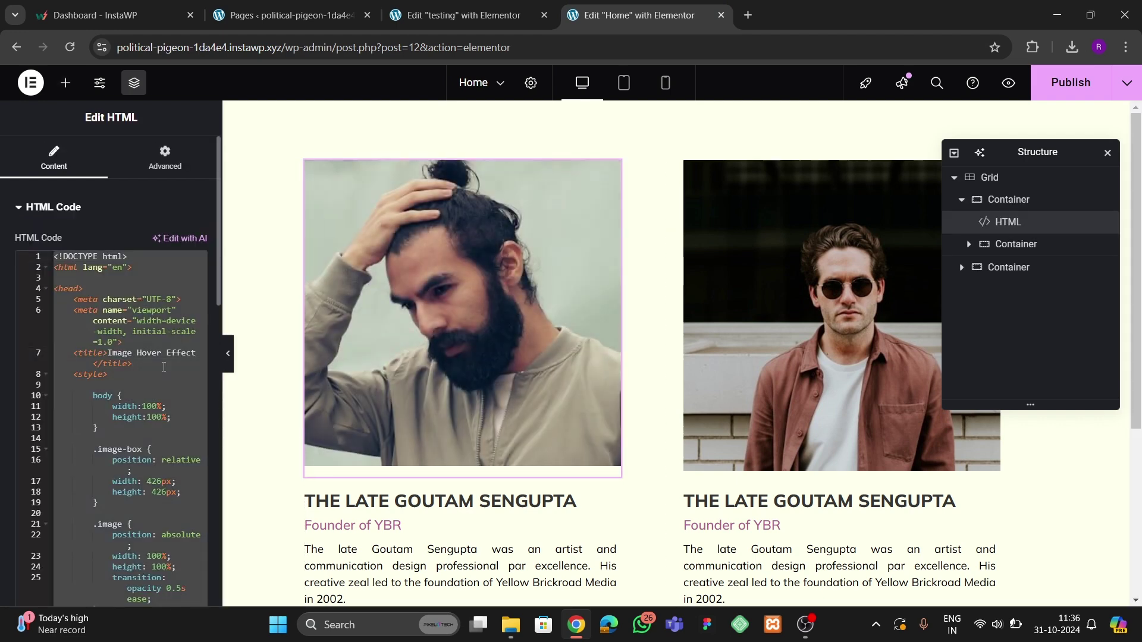
left_click(464, 15)
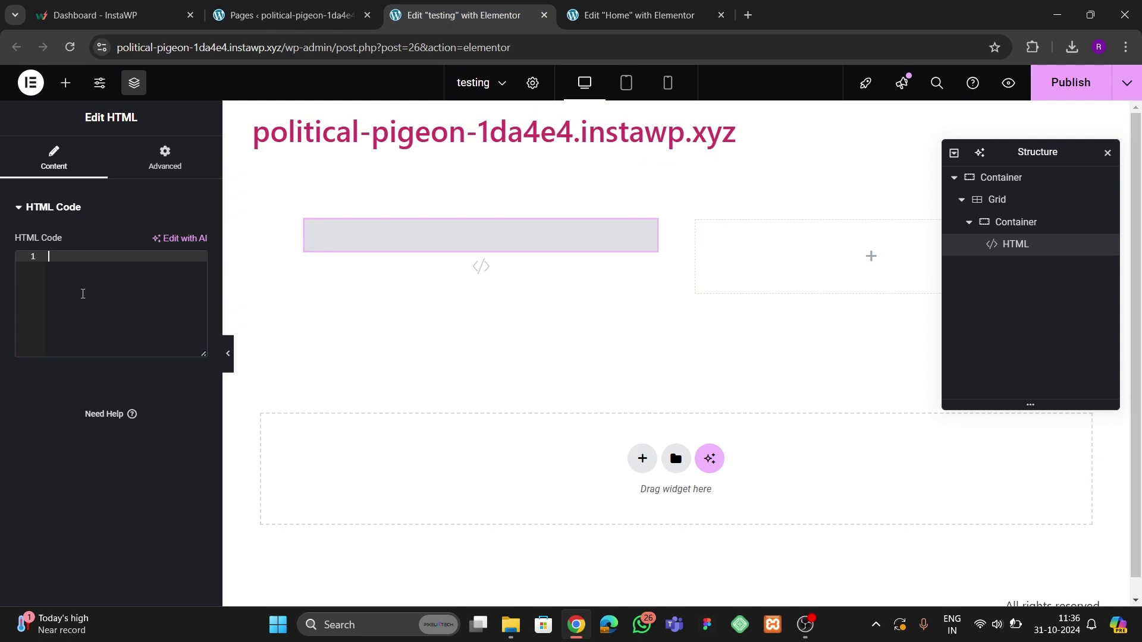
key("ctrl+v")
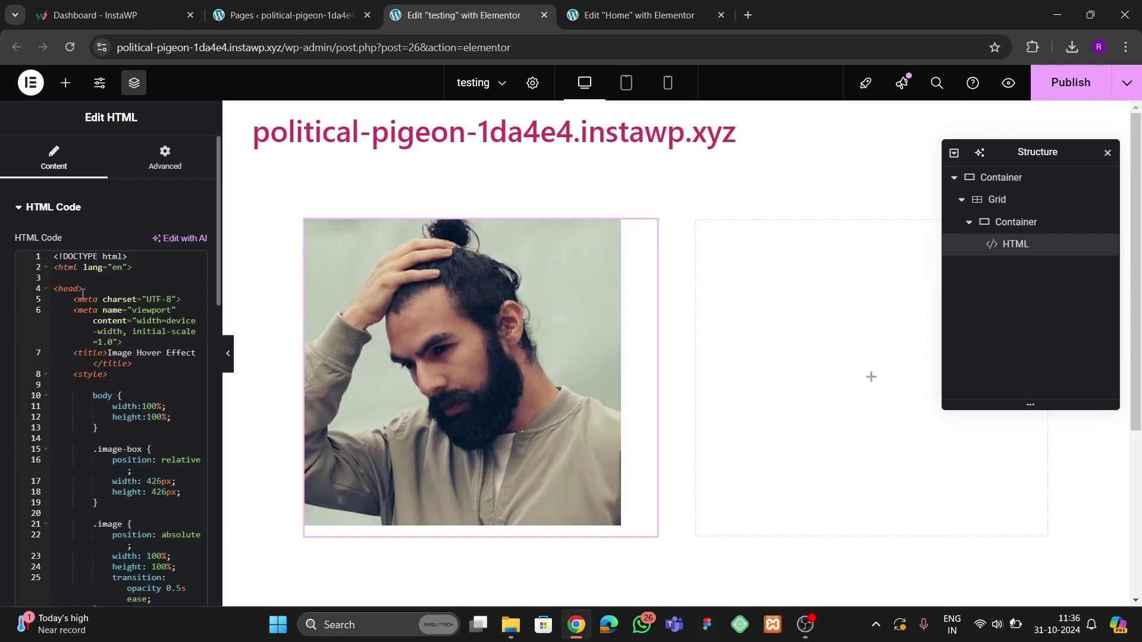
left_click_drag(218, 300, 289, 300)
scroll(163, 437, "down", 5)
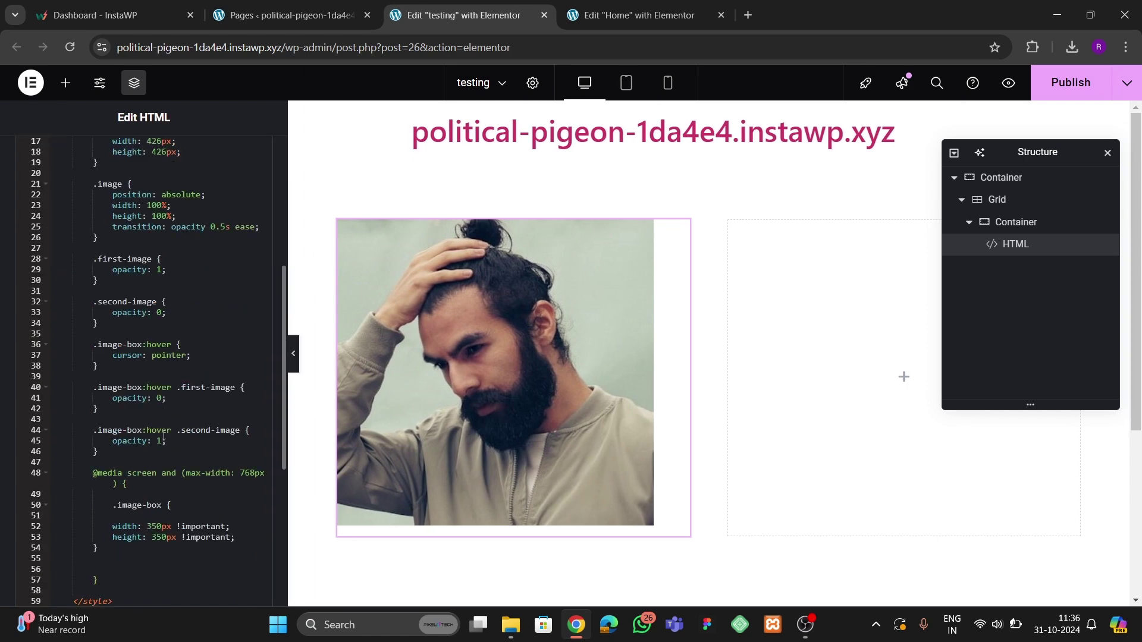
scroll(148, 405, "down", 5)
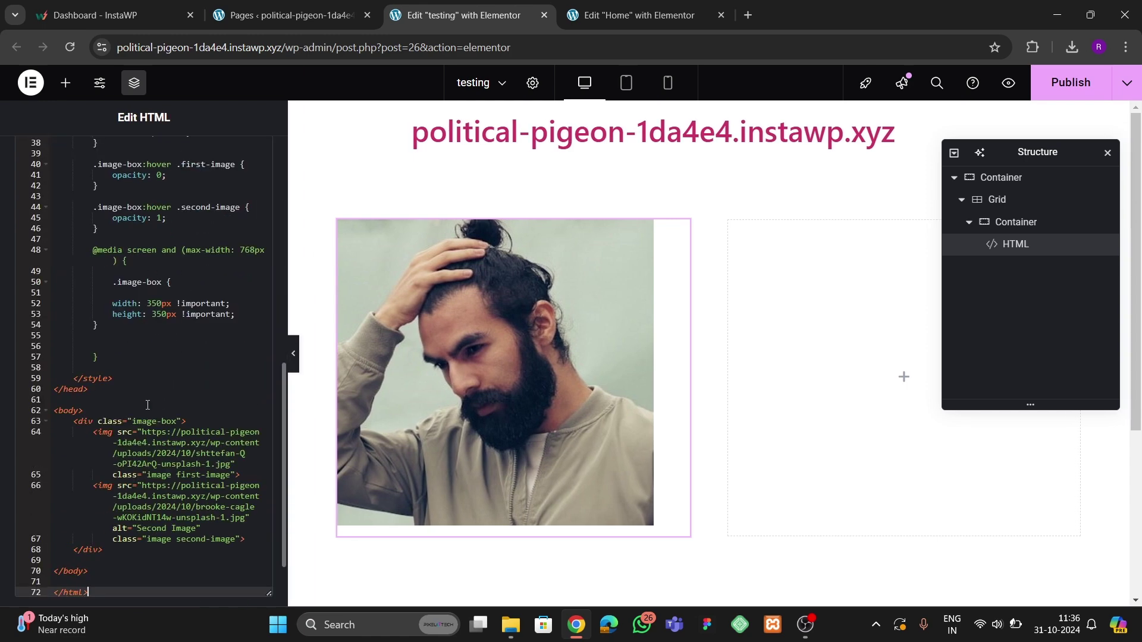
scroll(147, 405, "up", 10)
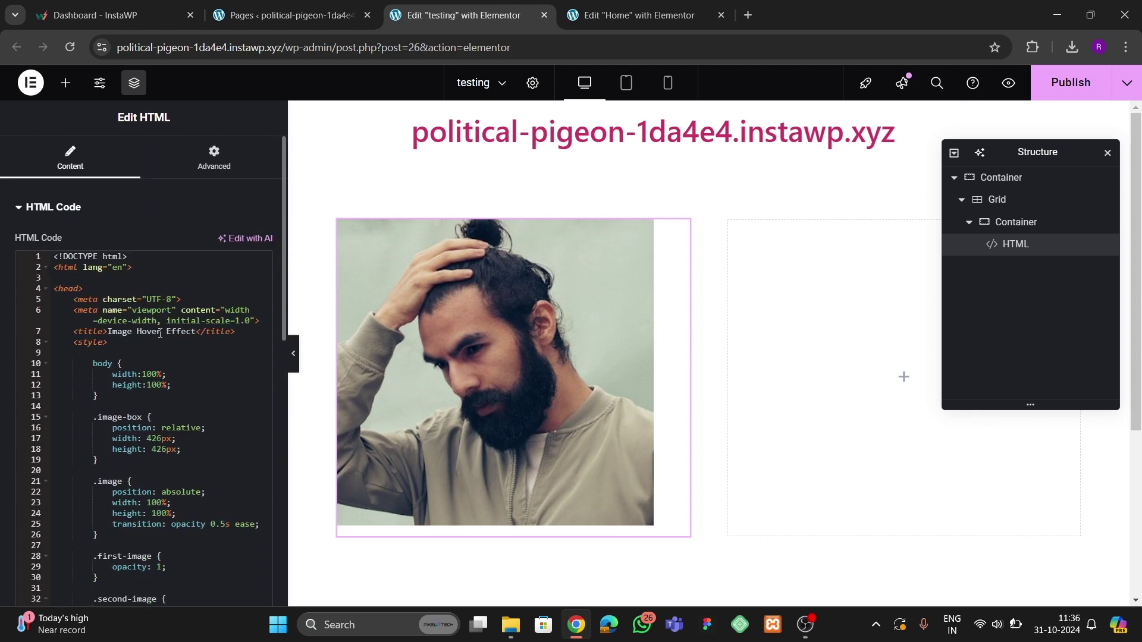
scroll(168, 387, "down", 3)
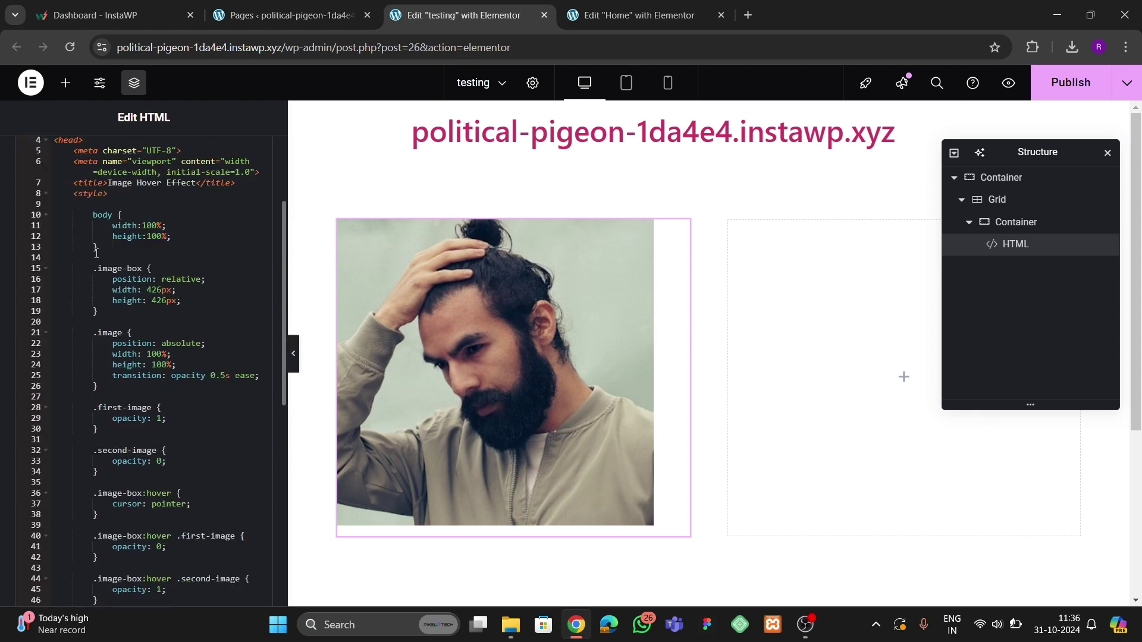
scroll(147, 388, "down", 6)
scroll(179, 420, "down", 4)
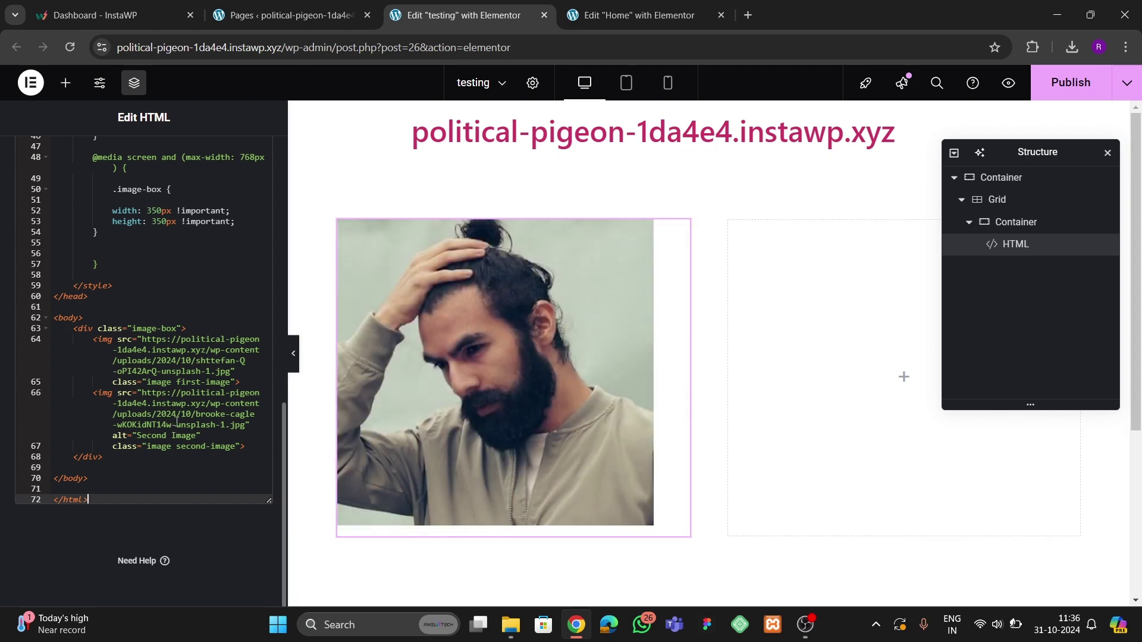
- Delete the src URLs from both img tags in the pasted hover code
left_click_drag(143, 344, 226, 374)
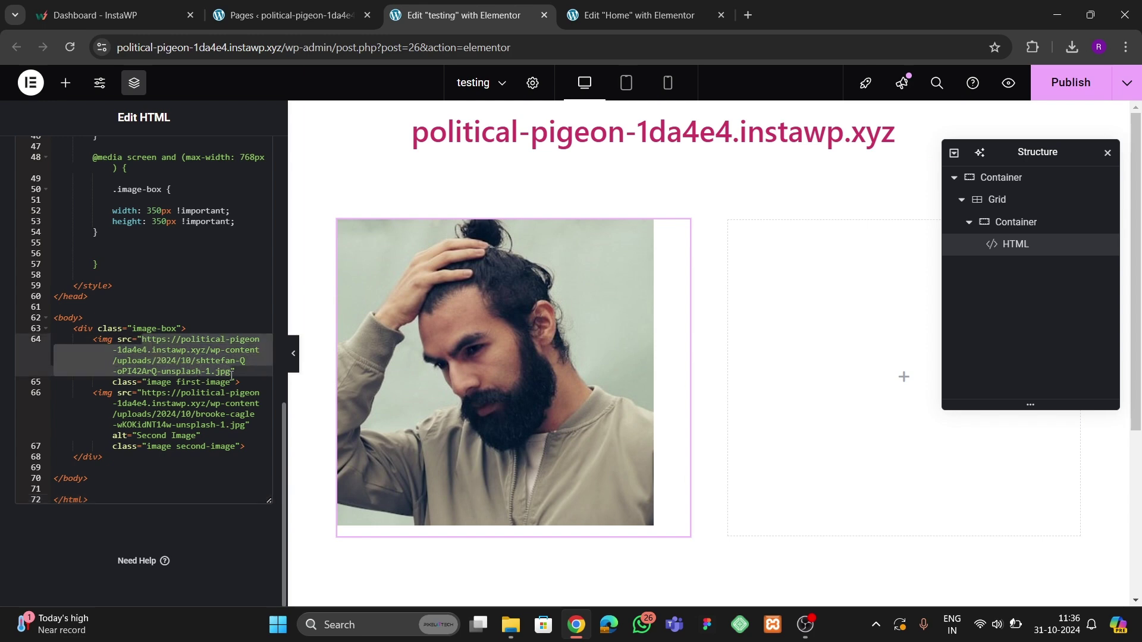
key("BackSpace")
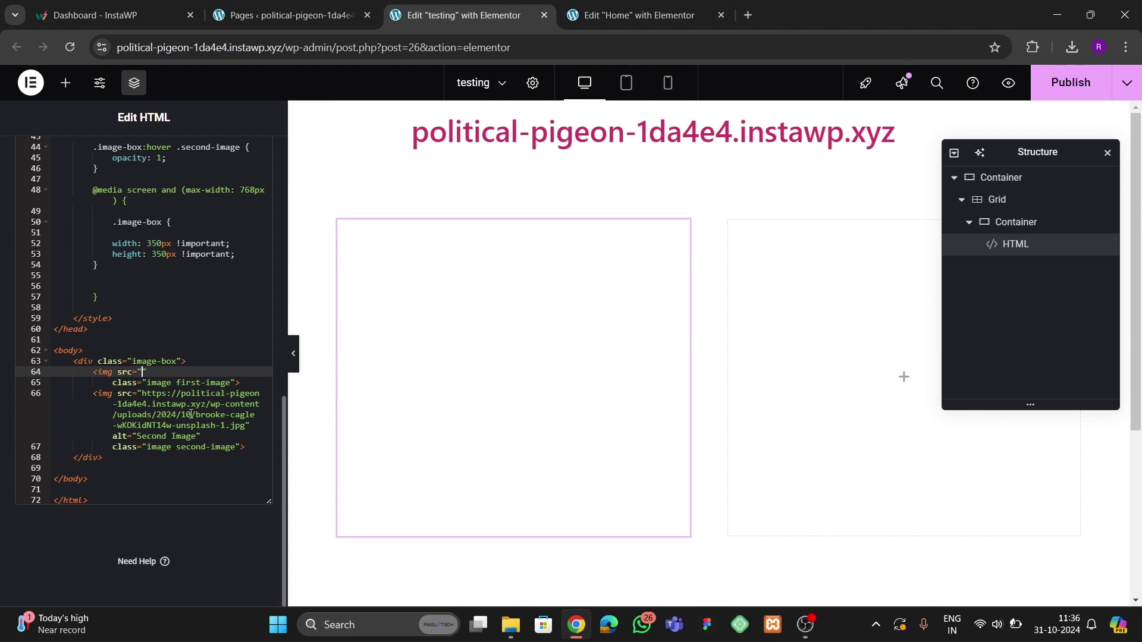
left_click_drag(143, 394, 244, 430)
key("BackSpace")
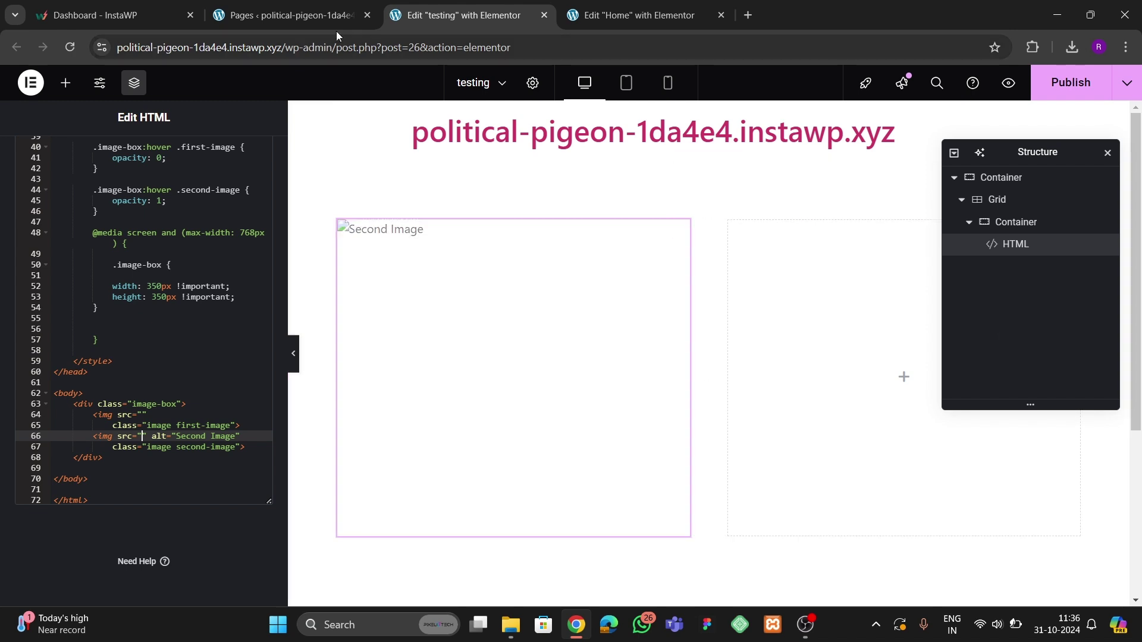
left_click(291, 15)
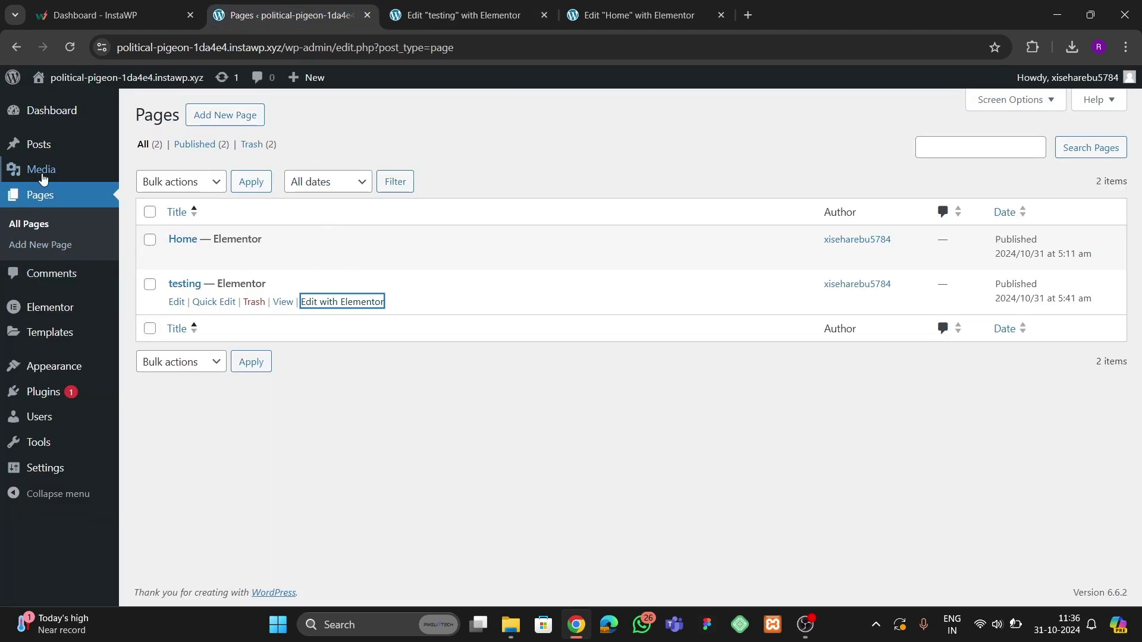
- Copy the bearded-man photo's URL from the Media Library and paste it into line 64's src
mouse_move(45, 169)
left_click(145, 173)
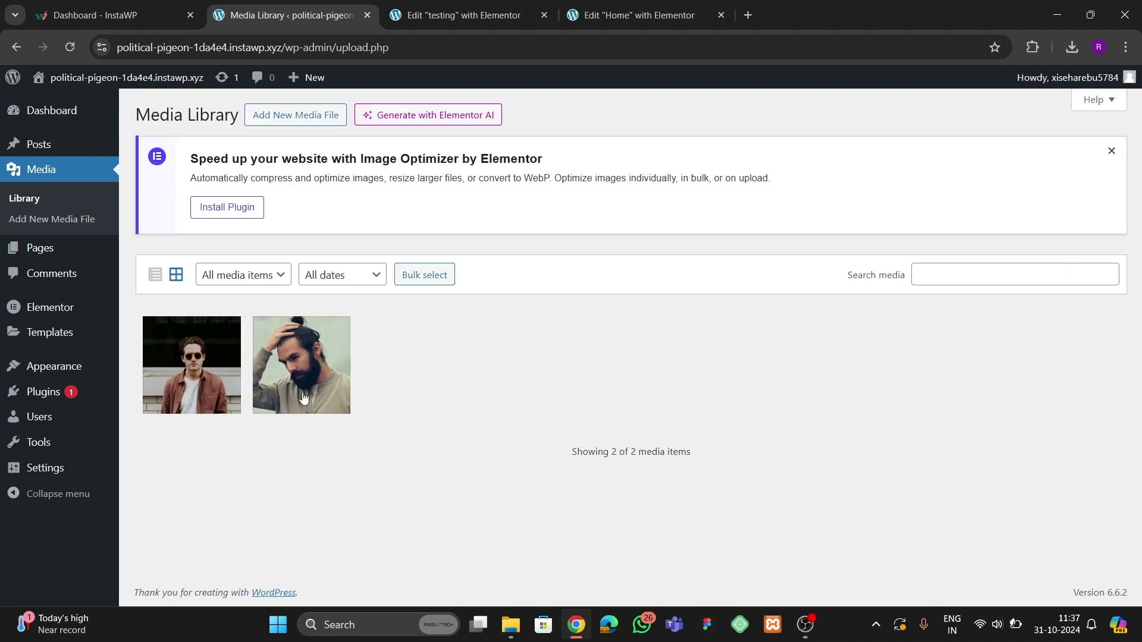
left_click(304, 398)
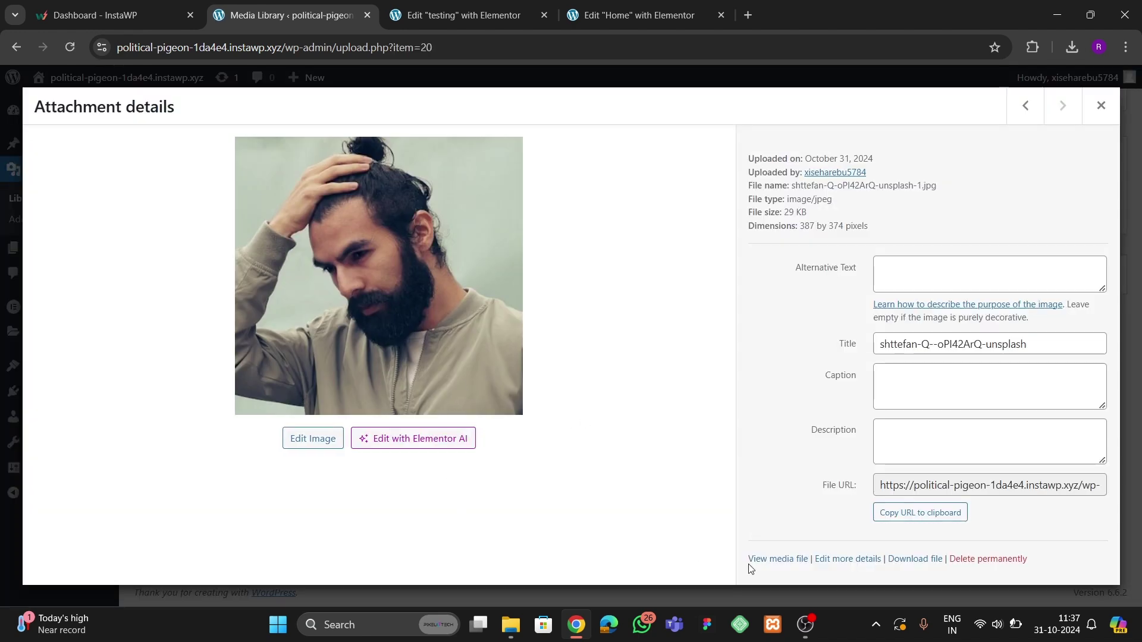
left_click(906, 513)
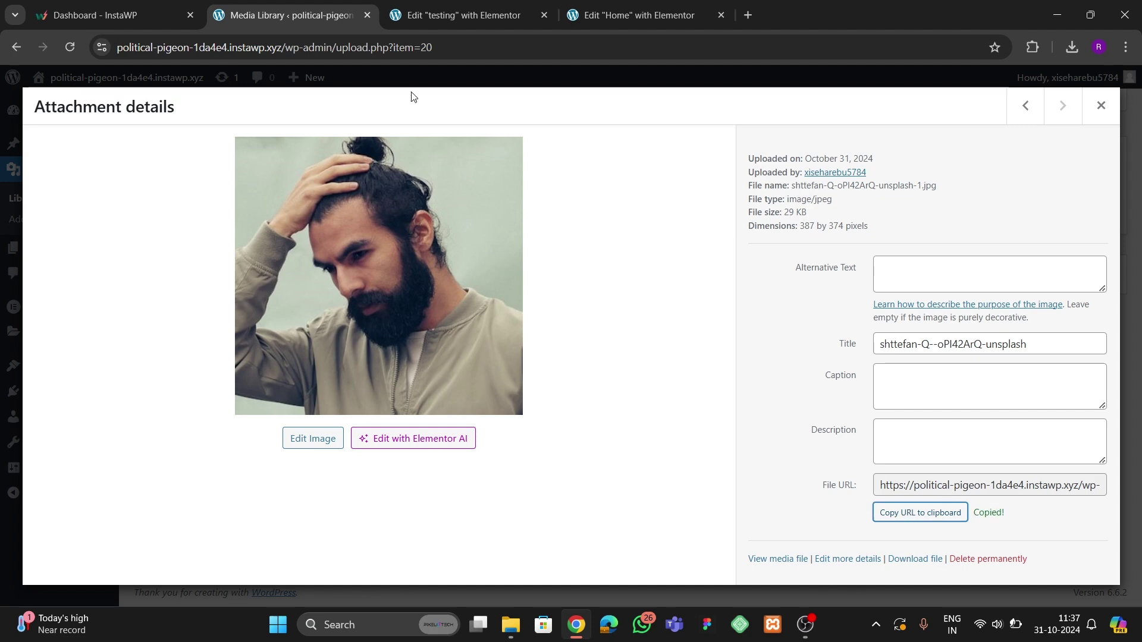
left_click(463, 18)
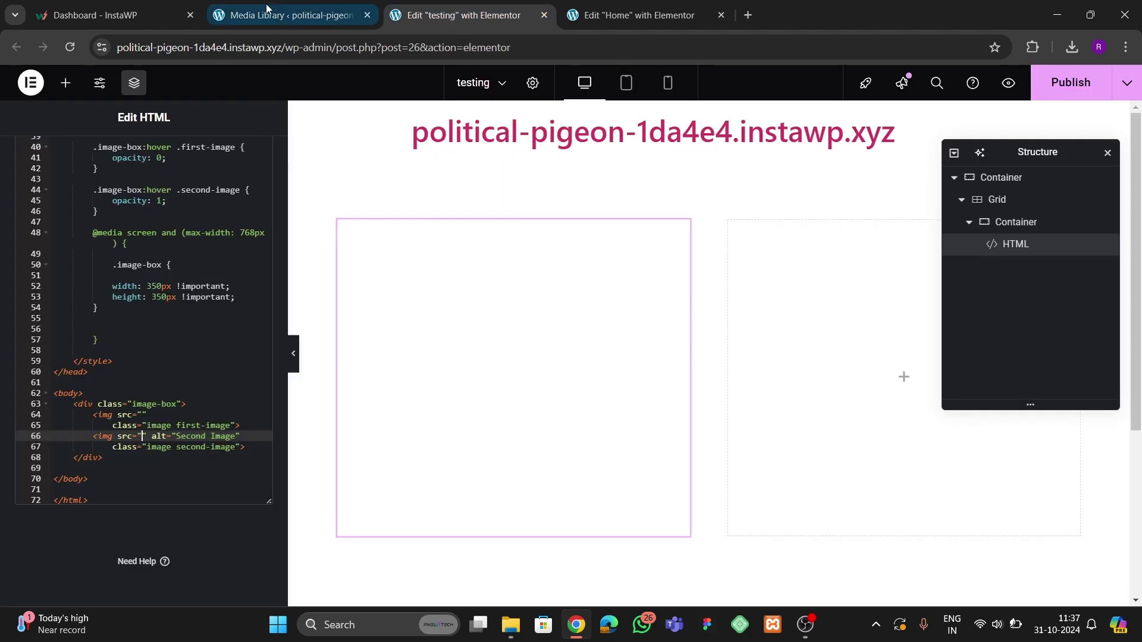
left_click(266, 4)
left_click(486, 5)
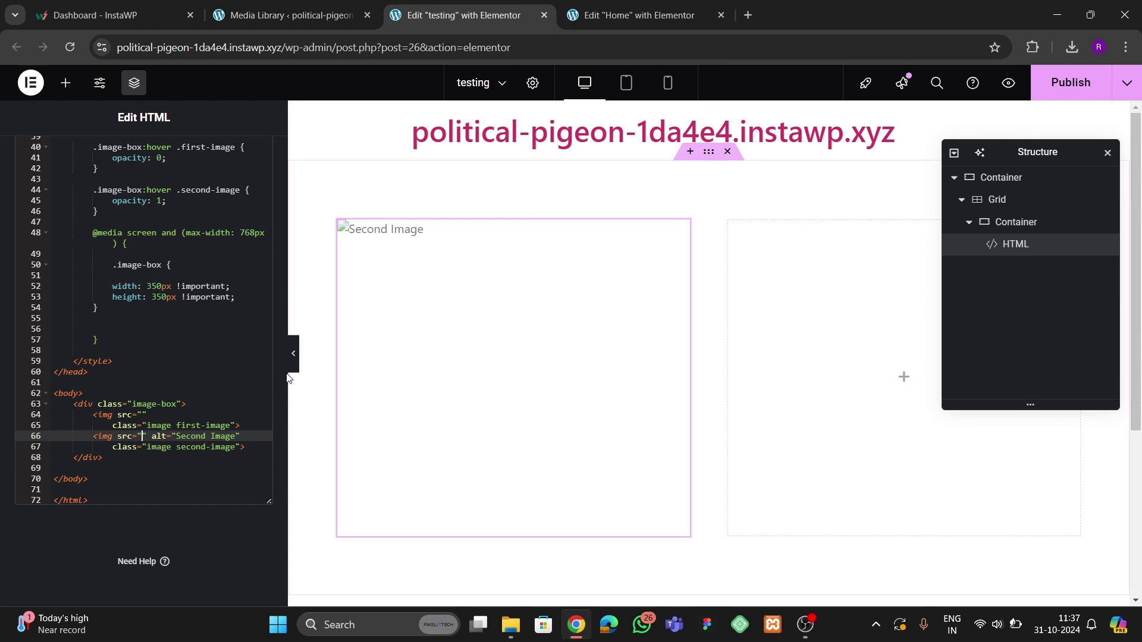
left_click(143, 415)
key("ctrl+v")
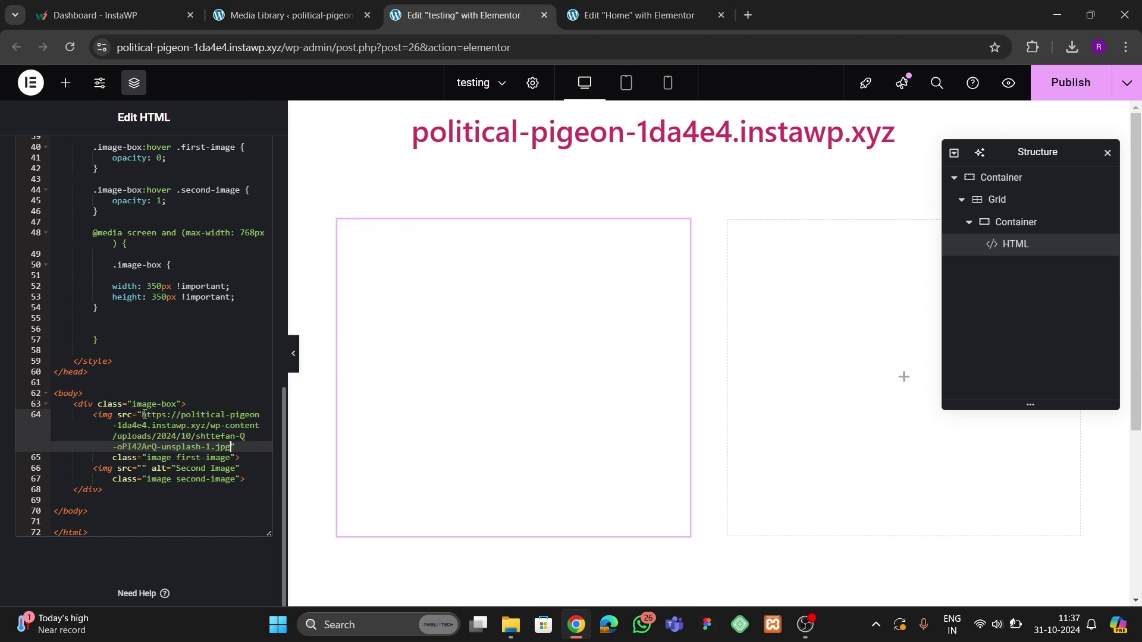
- Copy the file URL of brooke-cagle-wKOKidNT14w-unsplash-1.jpg, the sunglasses portrait
left_click(306, 19)
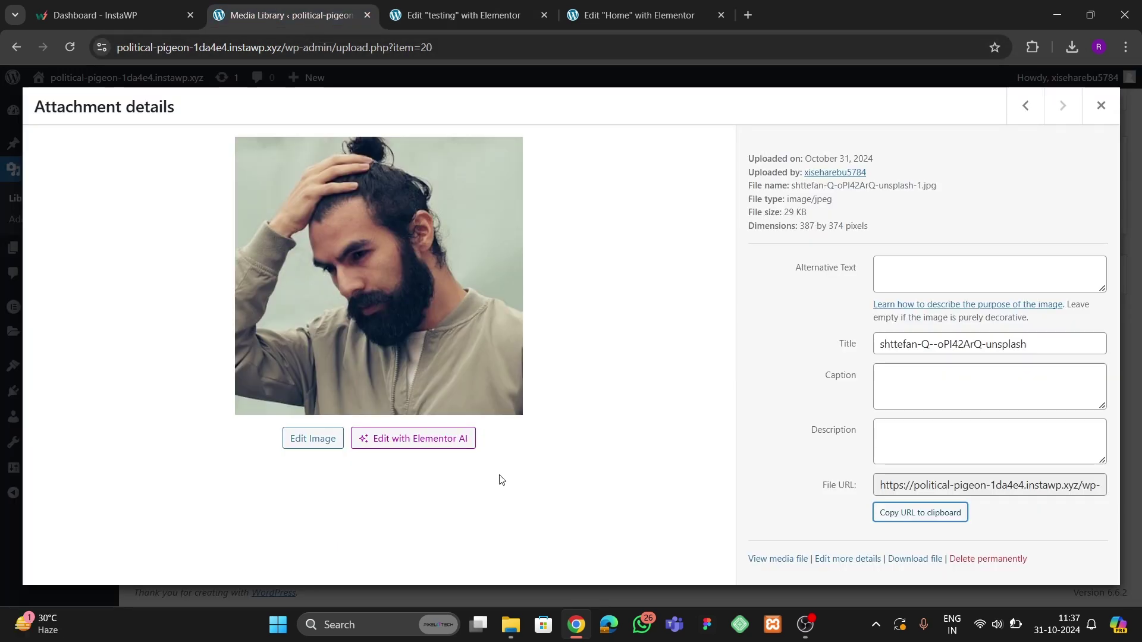
left_click(1101, 105)
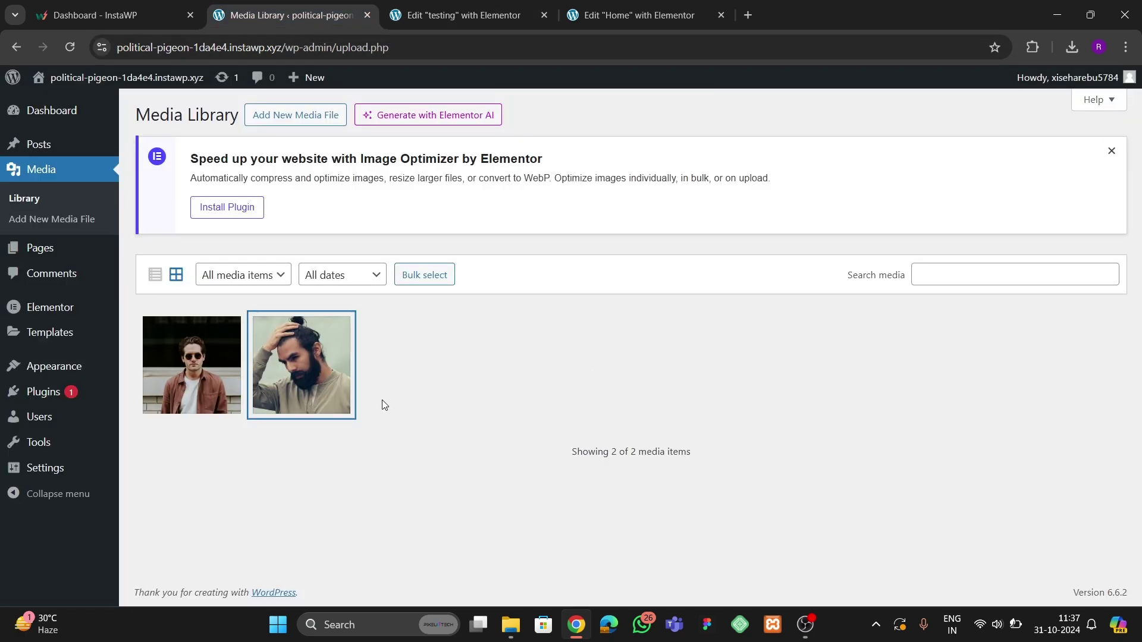
left_click(231, 386)
left_click(951, 517)
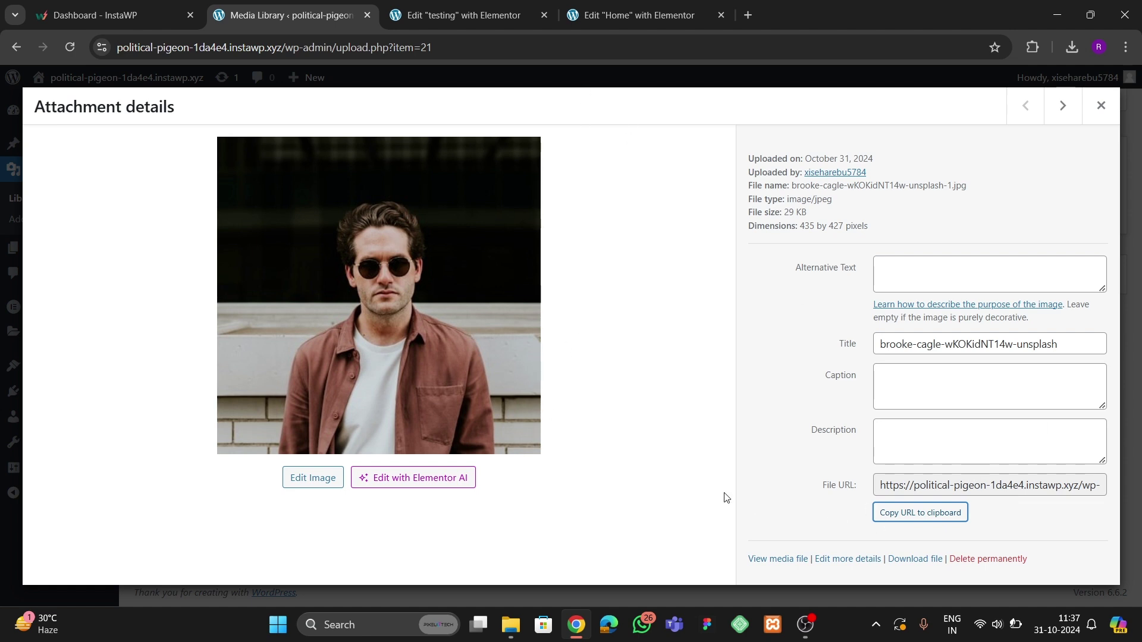
- Paste the sunglasses portrait's URL into the empty src on line 66 of the HTML widget
left_click(500, 16)
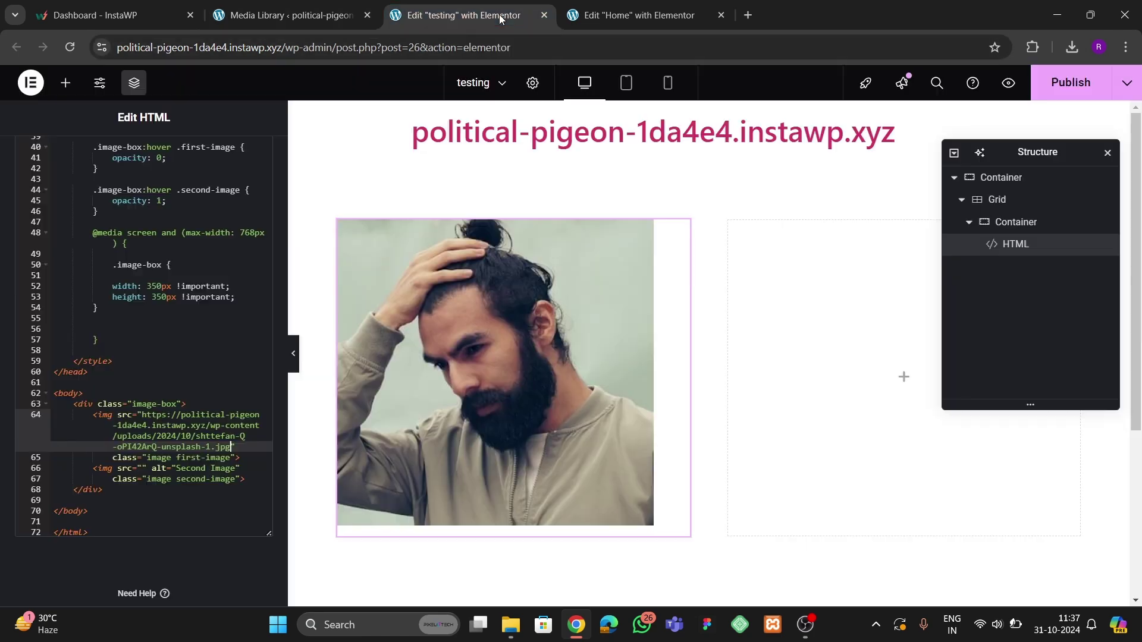
left_click(118, 468)
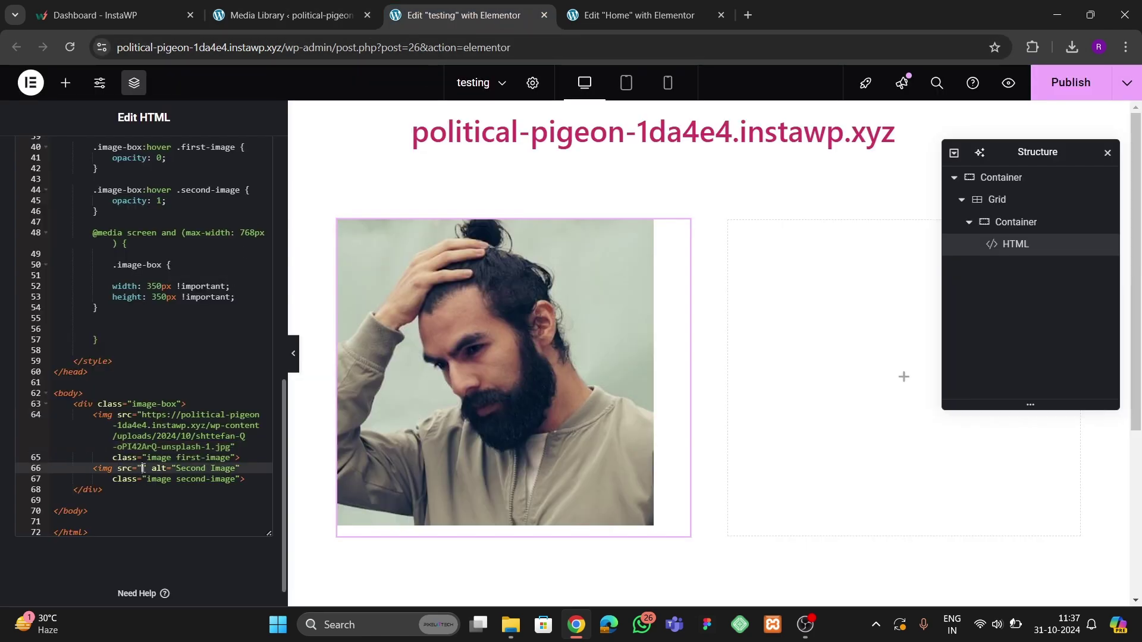
key("ctrl+v")
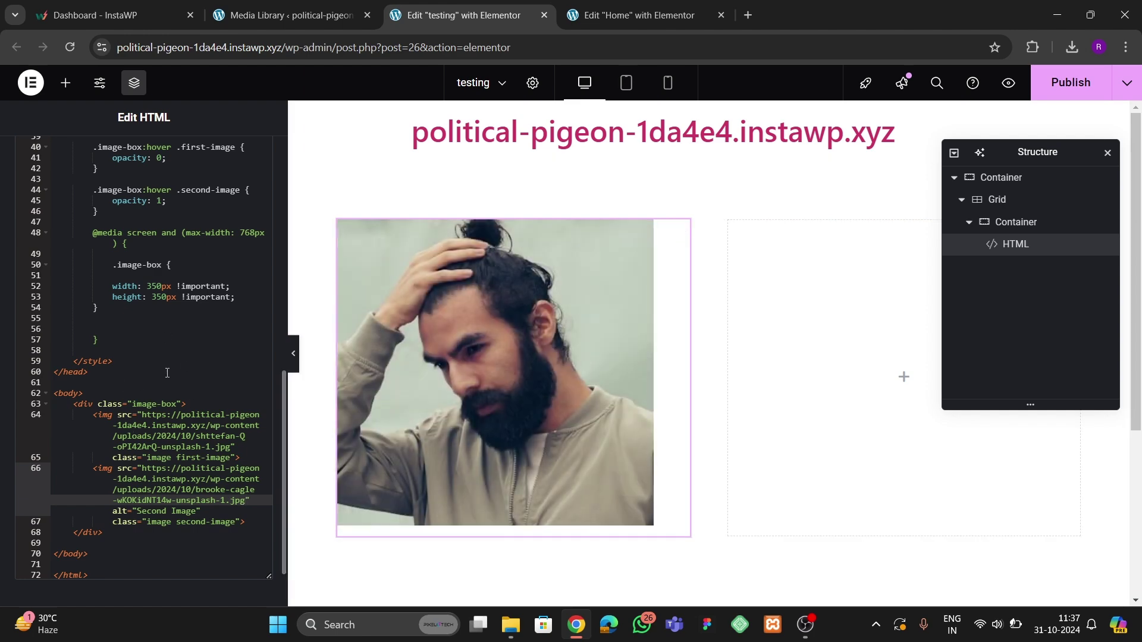
scroll(180, 321, "up", 10)
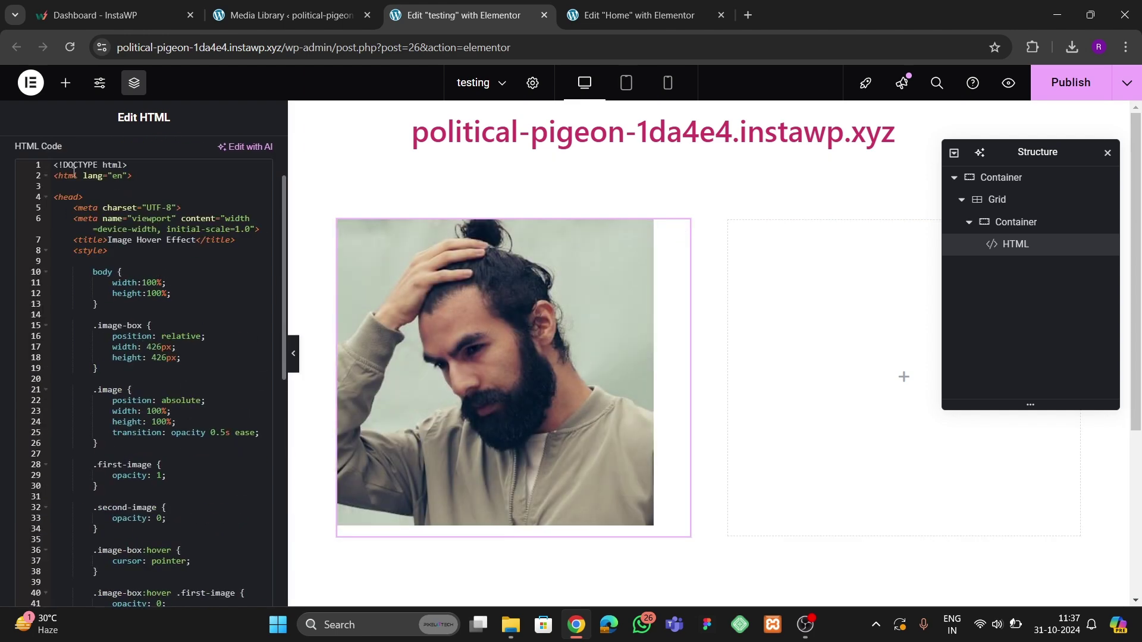
- Add a Heading widget under the hover image titled 'ANDREW JAMES'
left_click(66, 82)
left_click_drag(84, 306, 529, 512)
left_click(140, 268)
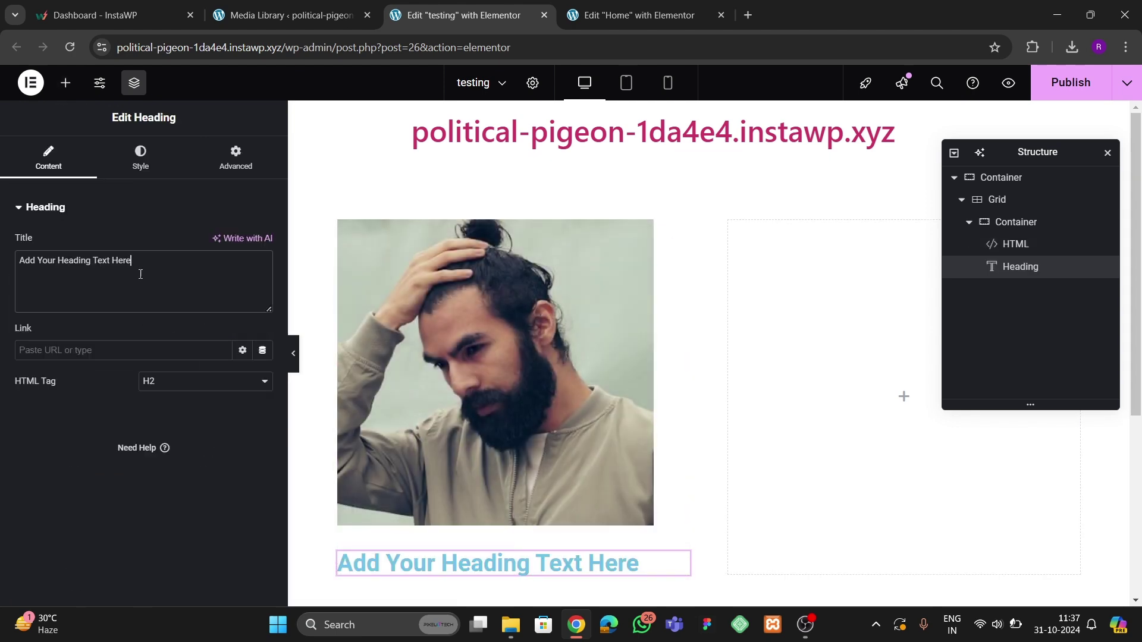
key("ctrl+a")
key("BackSpace")
type("AN")
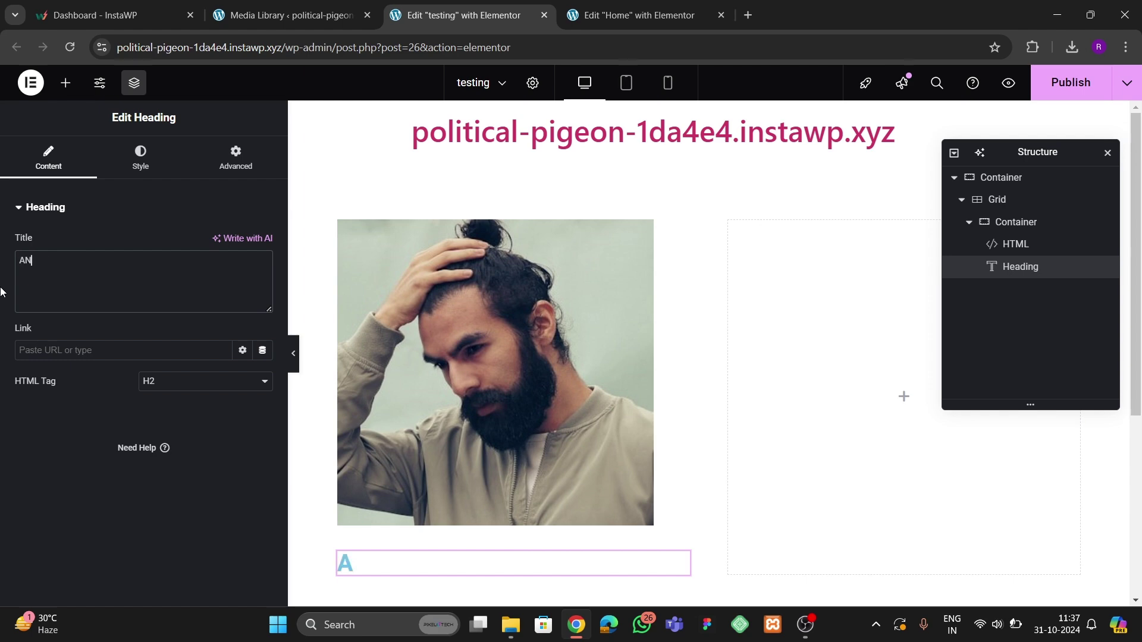
type("DREW JAMES")
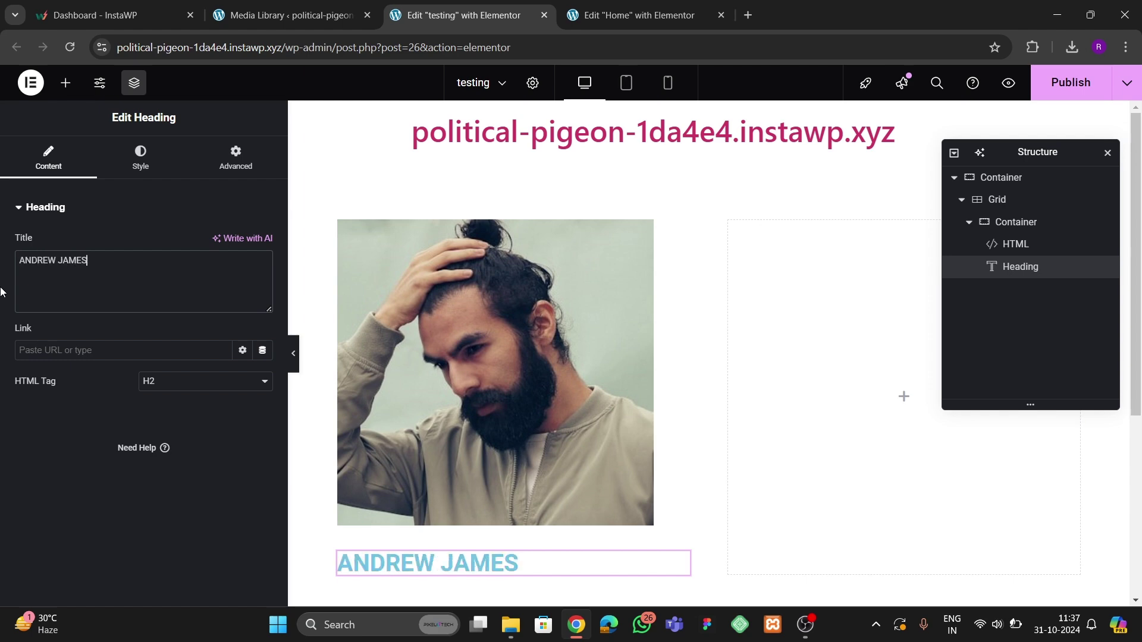
- Colour the heading black and set its font size to 20 px
left_click(140, 158)
left_click(263, 274)
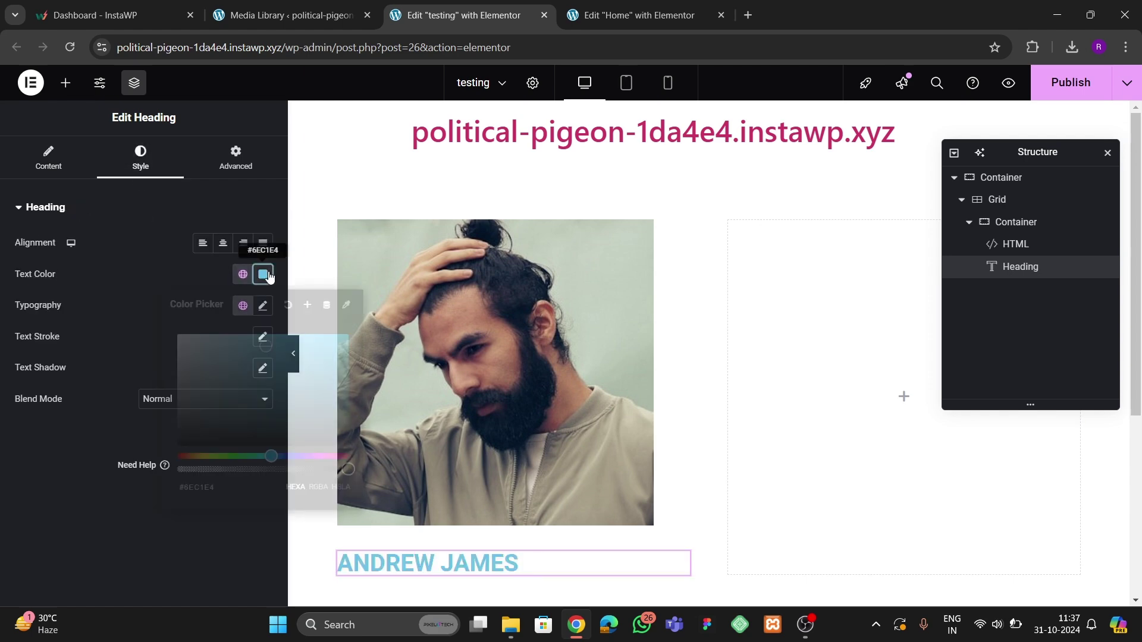
left_click(80, 508)
left_click(263, 307)
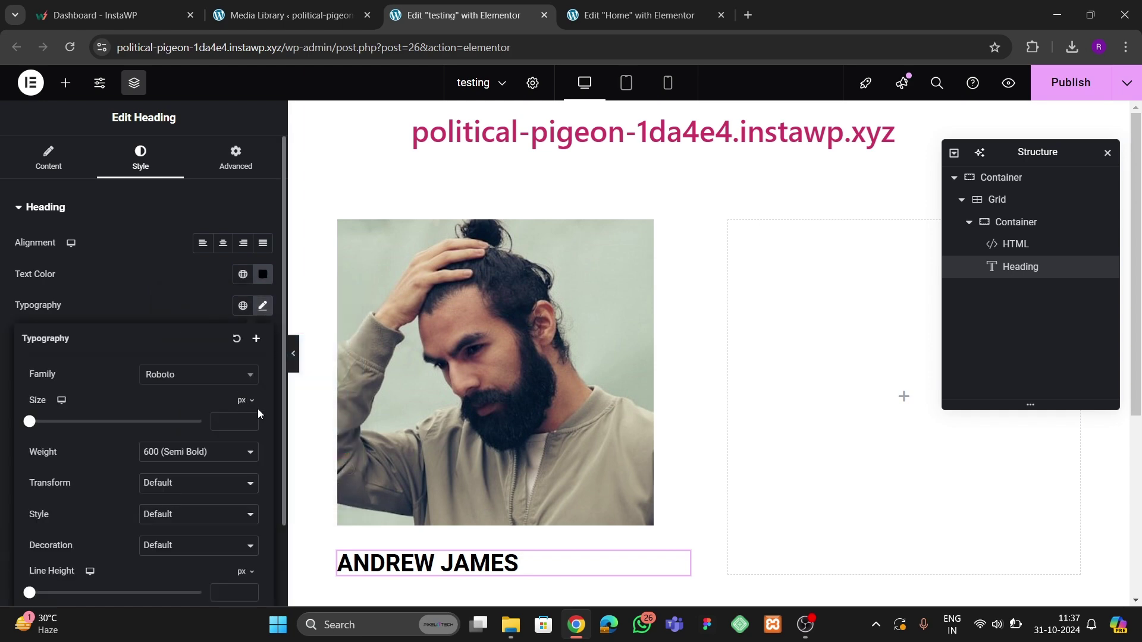
left_click(250, 419)
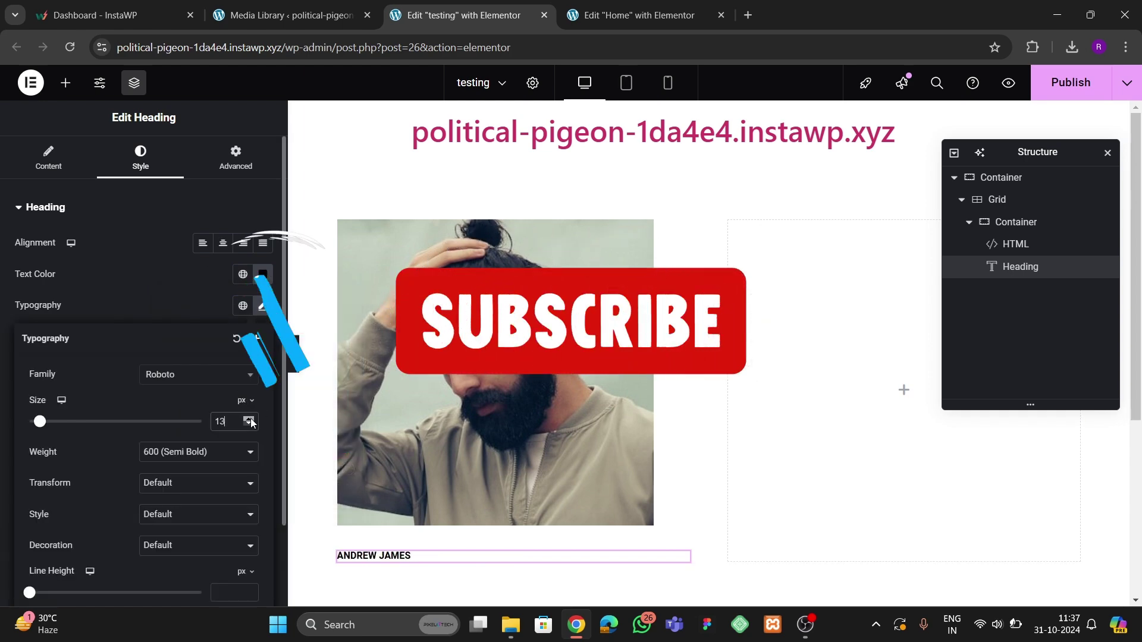
left_click(250, 419)
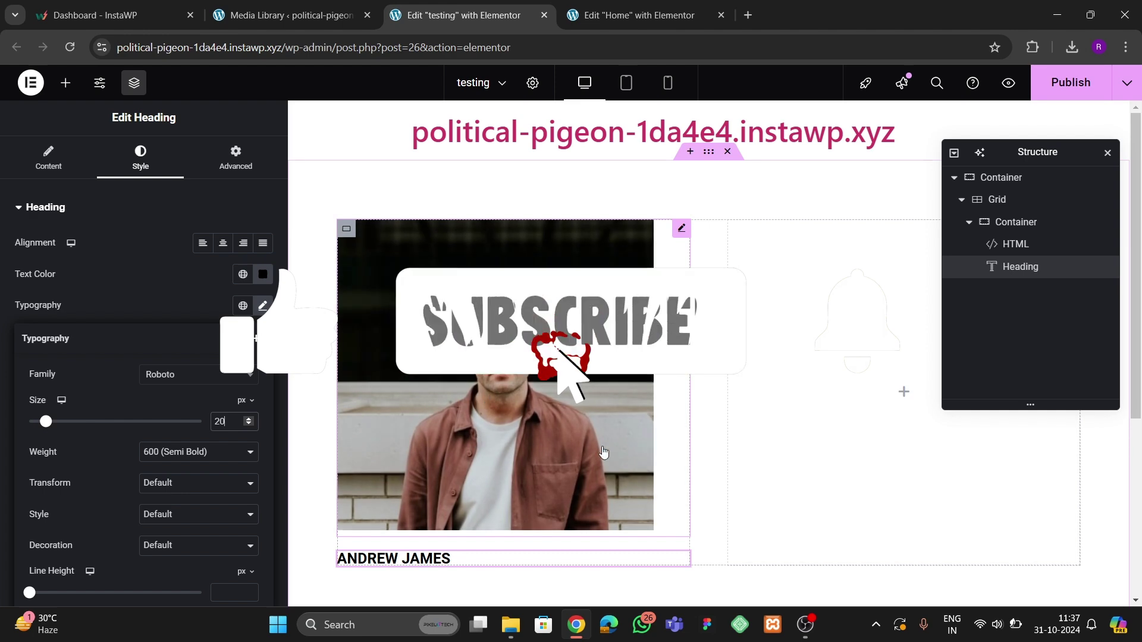
scroll(428, 440, "down", 3)
scroll(470, 357, "up", 3)
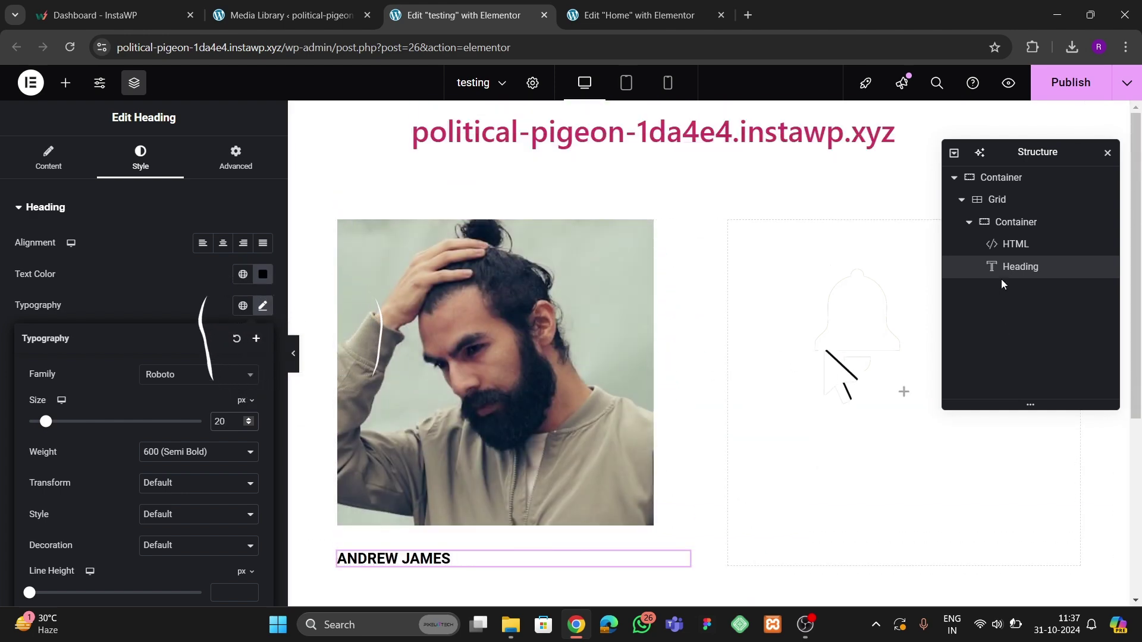
left_click(1004, 224)
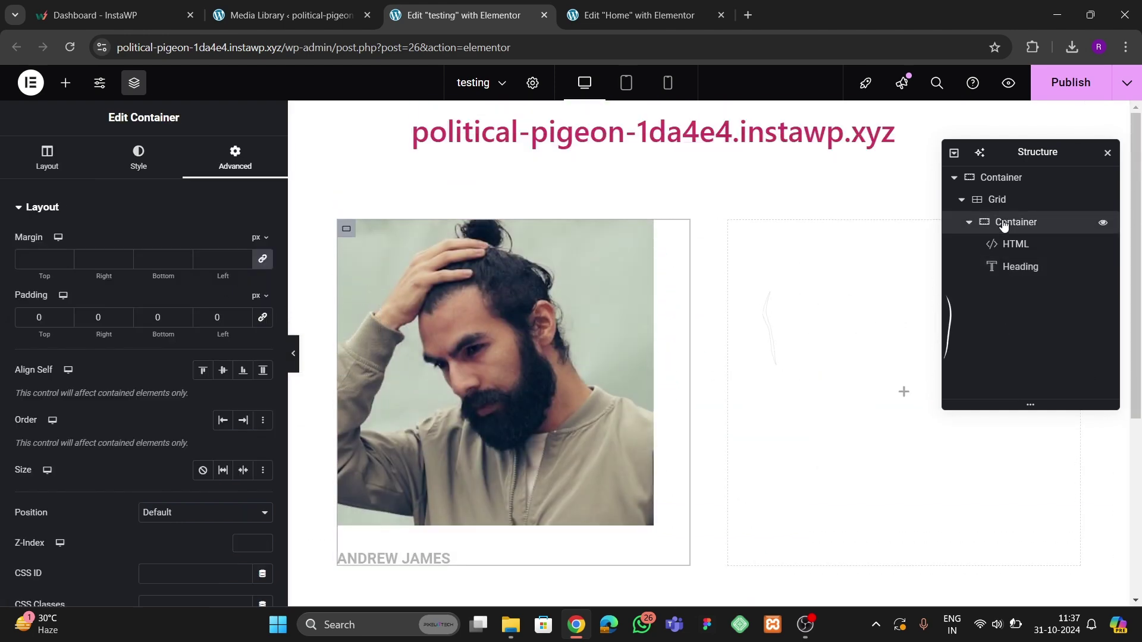
- Set the card container to column direction with content justified and aligned to center
left_click(43, 161)
left_click(222, 459)
left_click(79, 507)
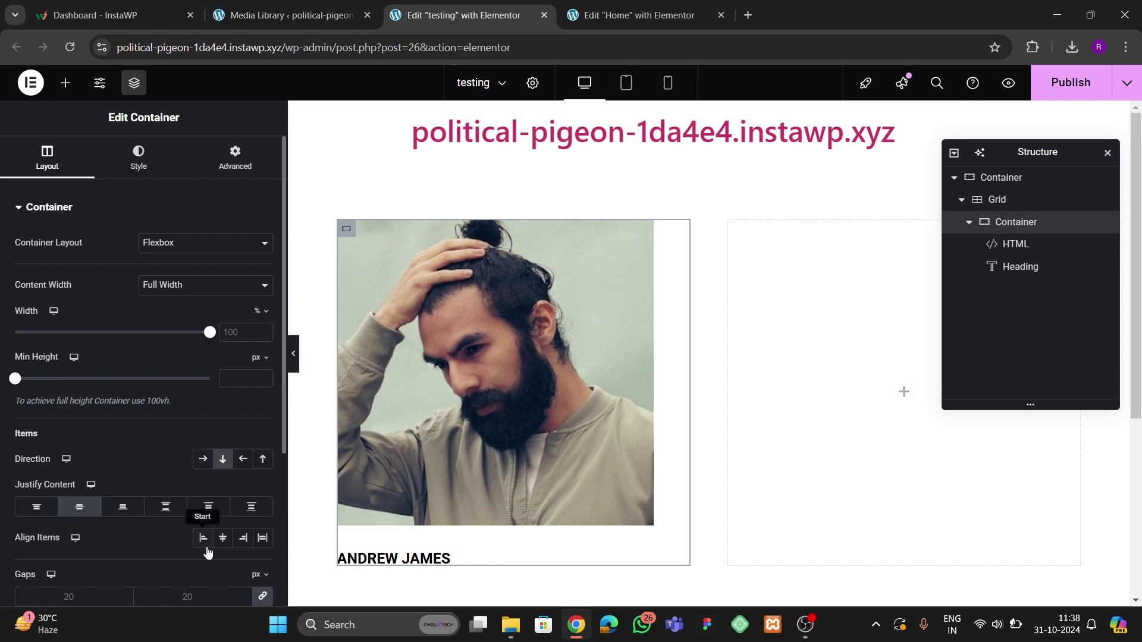
left_click(223, 538)
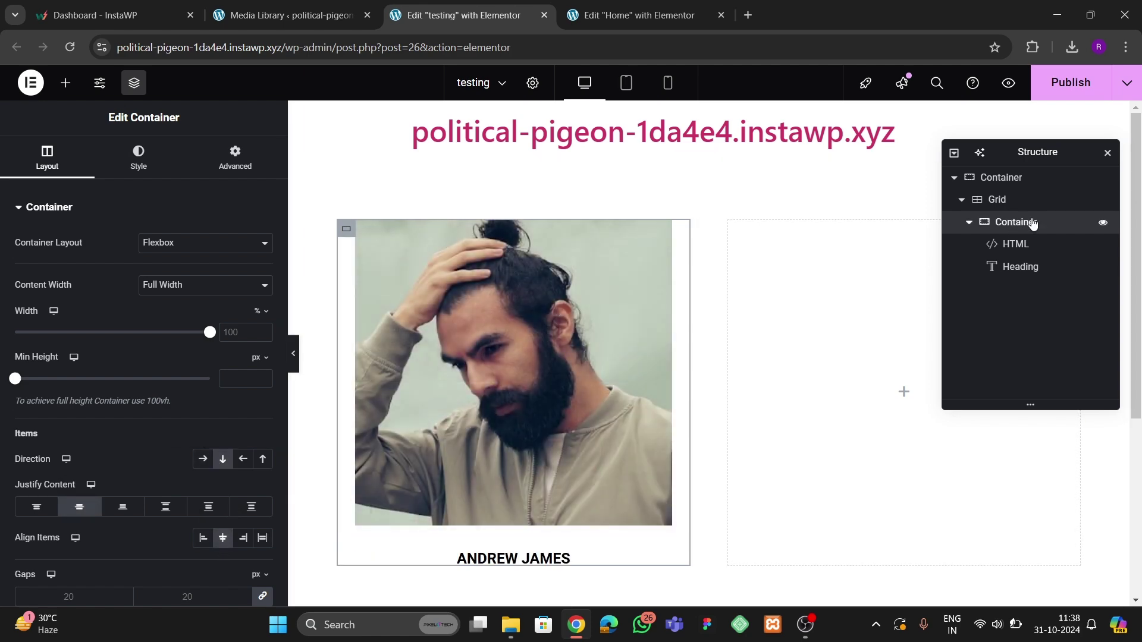
- Duplicate the card into the grid's second column and publish the page
right_click(1000, 223)
left_click(987, 263)
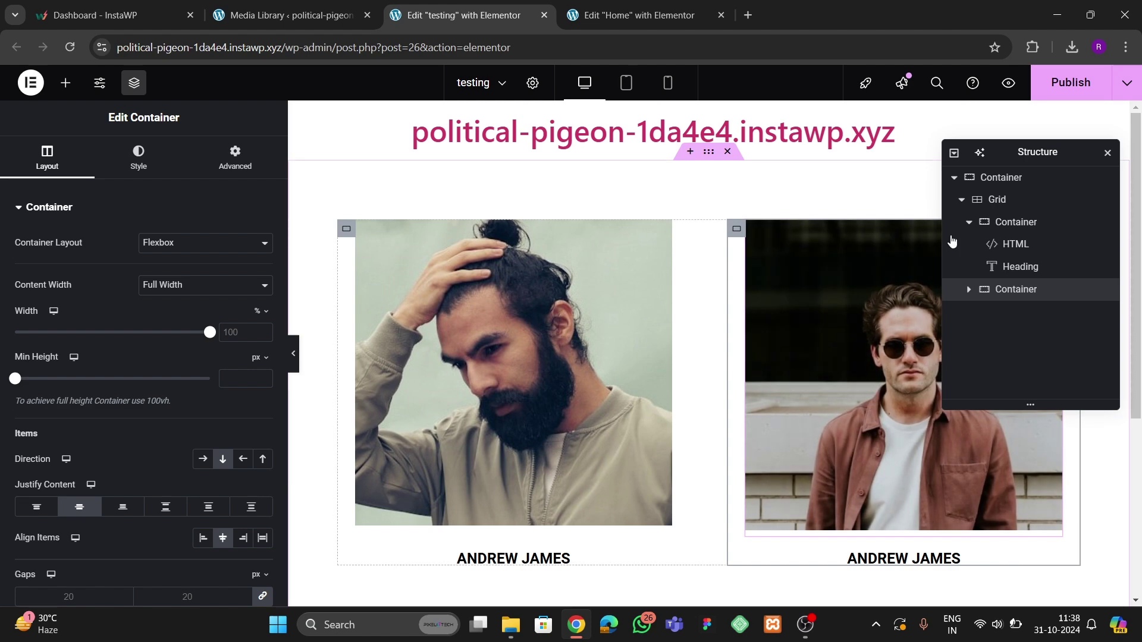
left_click(1056, 90)
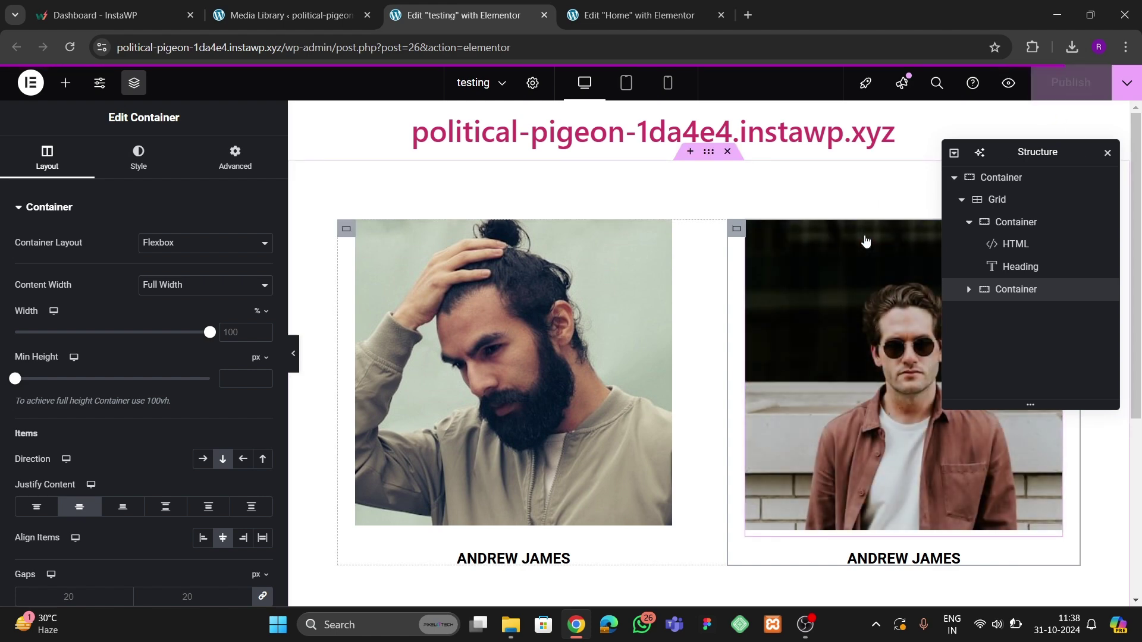
left_click(1137, 87)
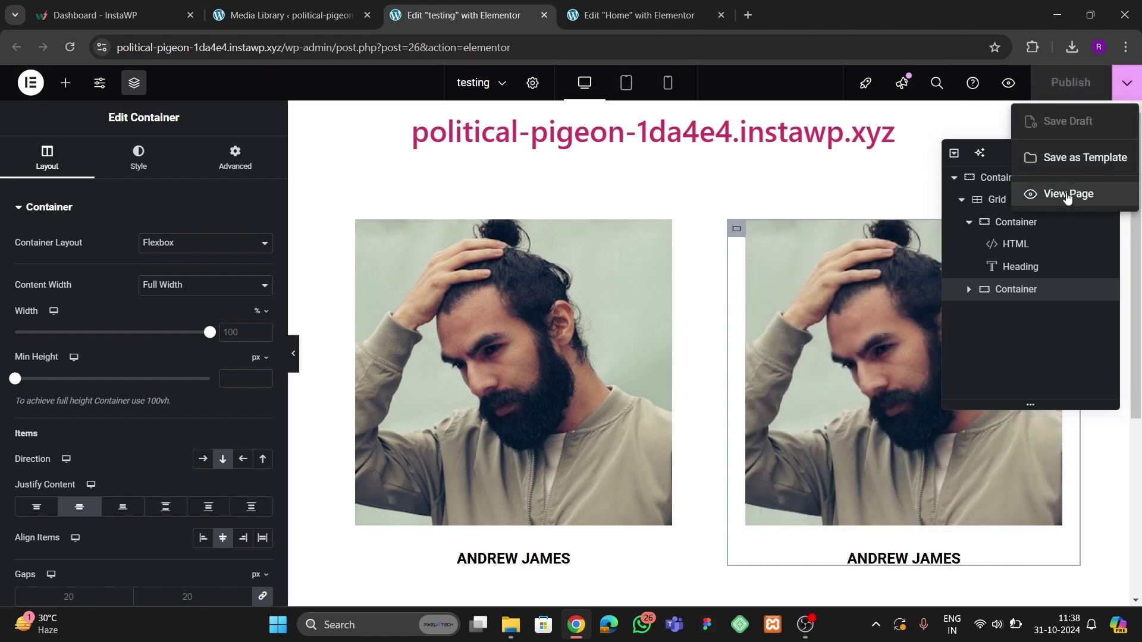
left_click(1047, 191)
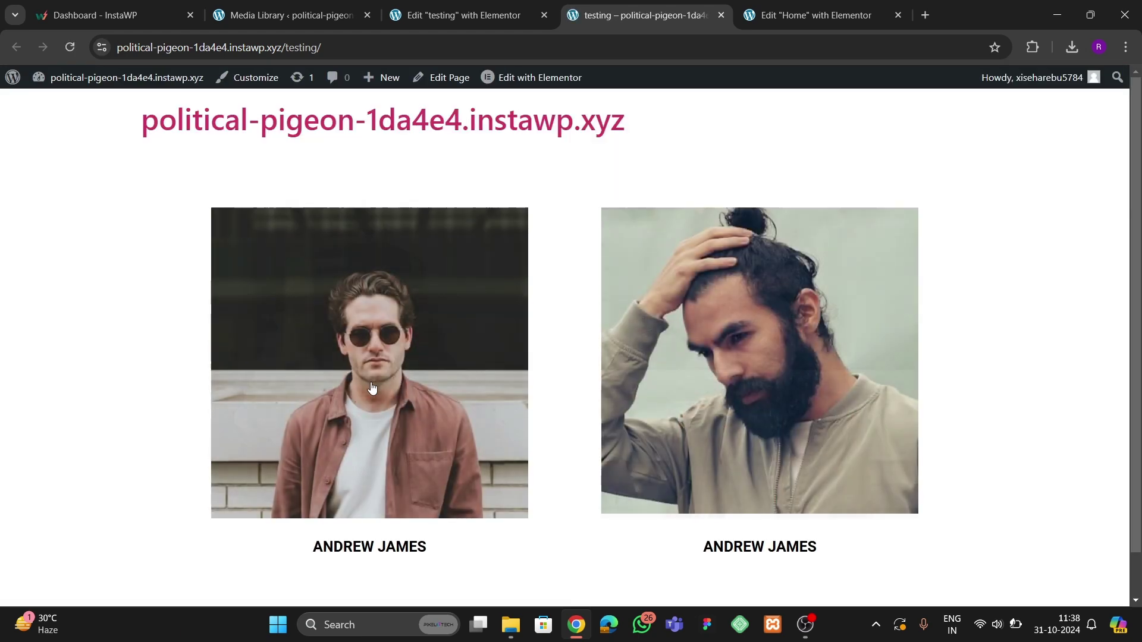